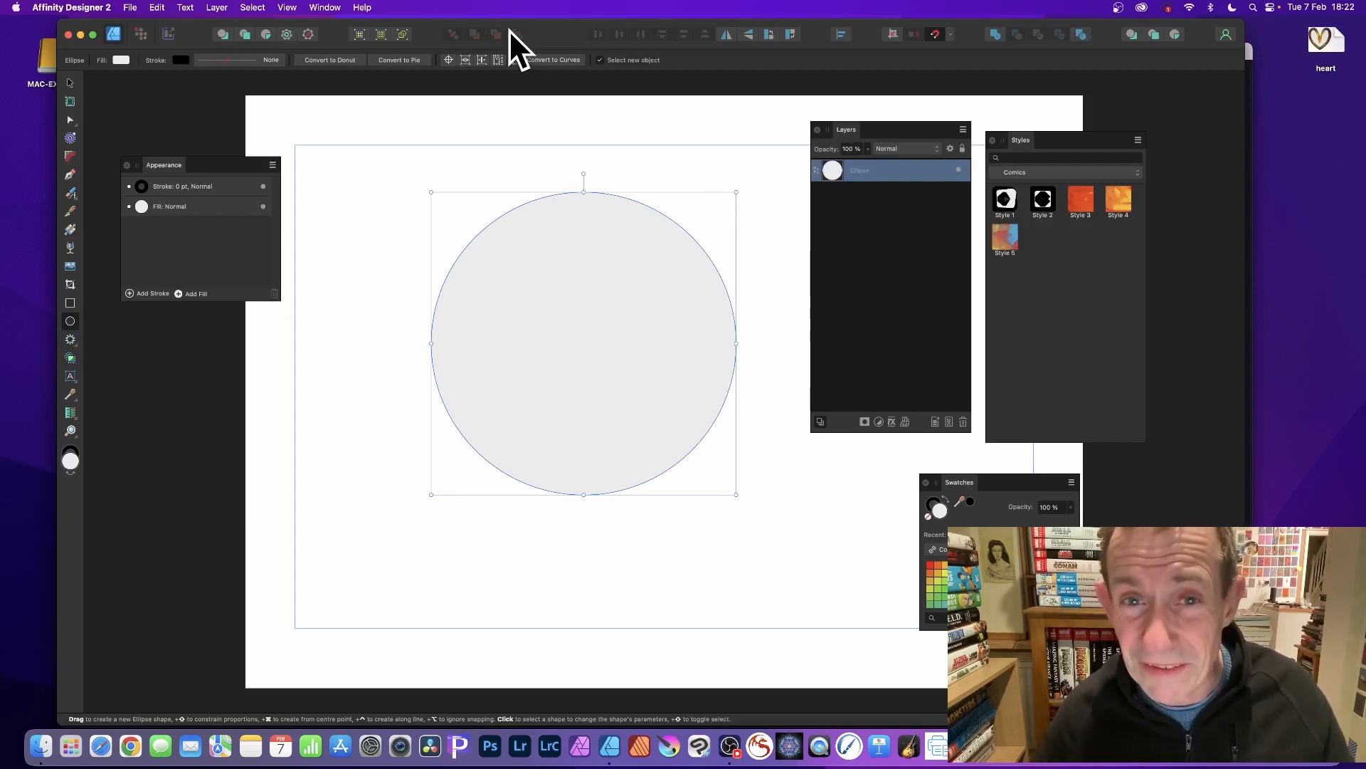
Step: Bring up the Brushes panel and apply the first brush in the Markers category to the circle's stroke
drag(169, 163, 303, 135)
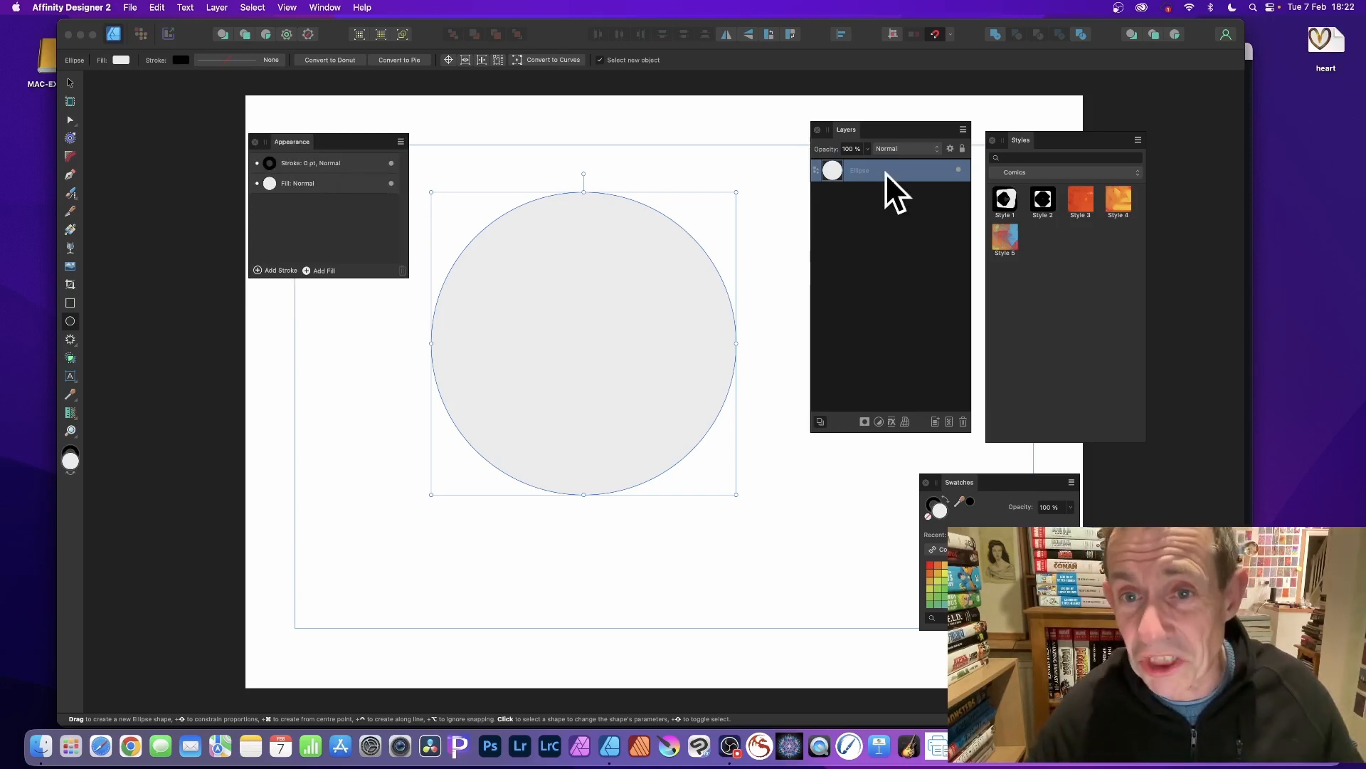
click(318, 4)
click(331, 203)
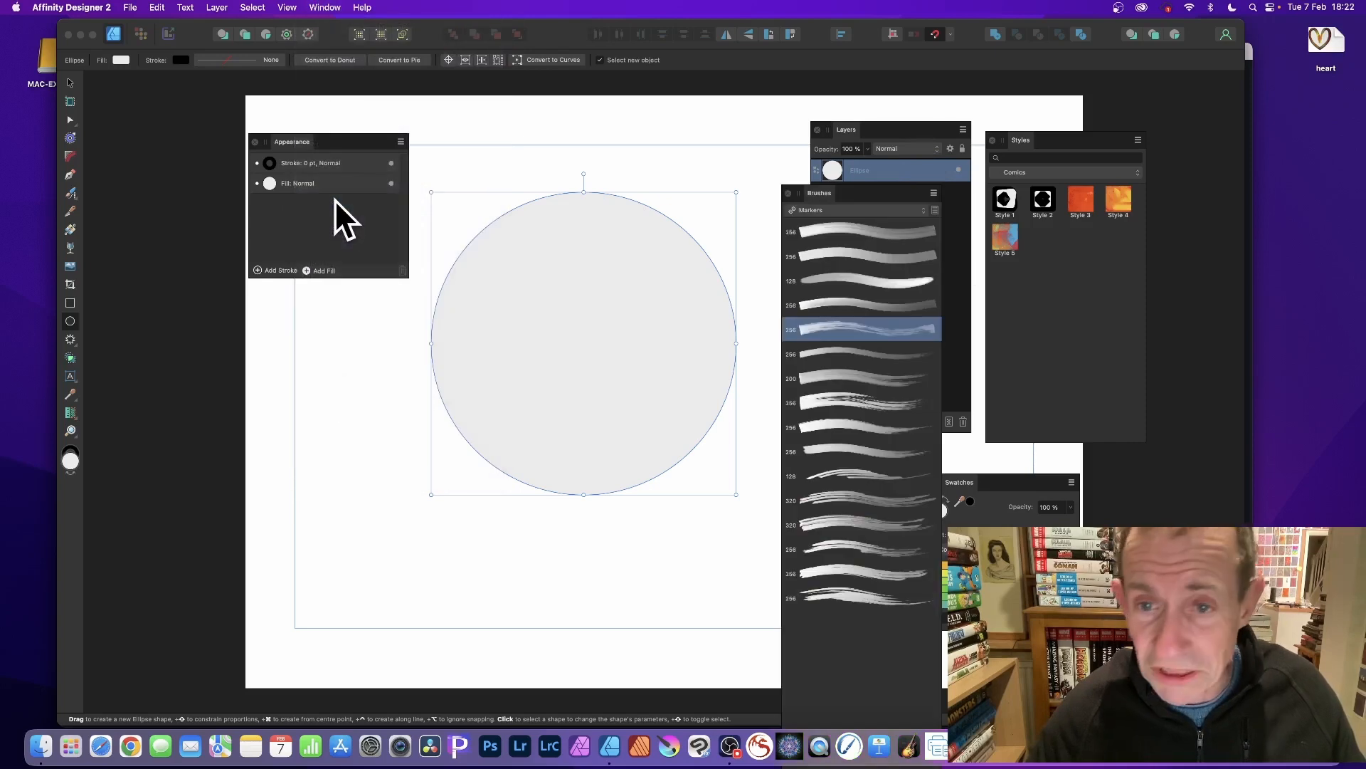
click(864, 209)
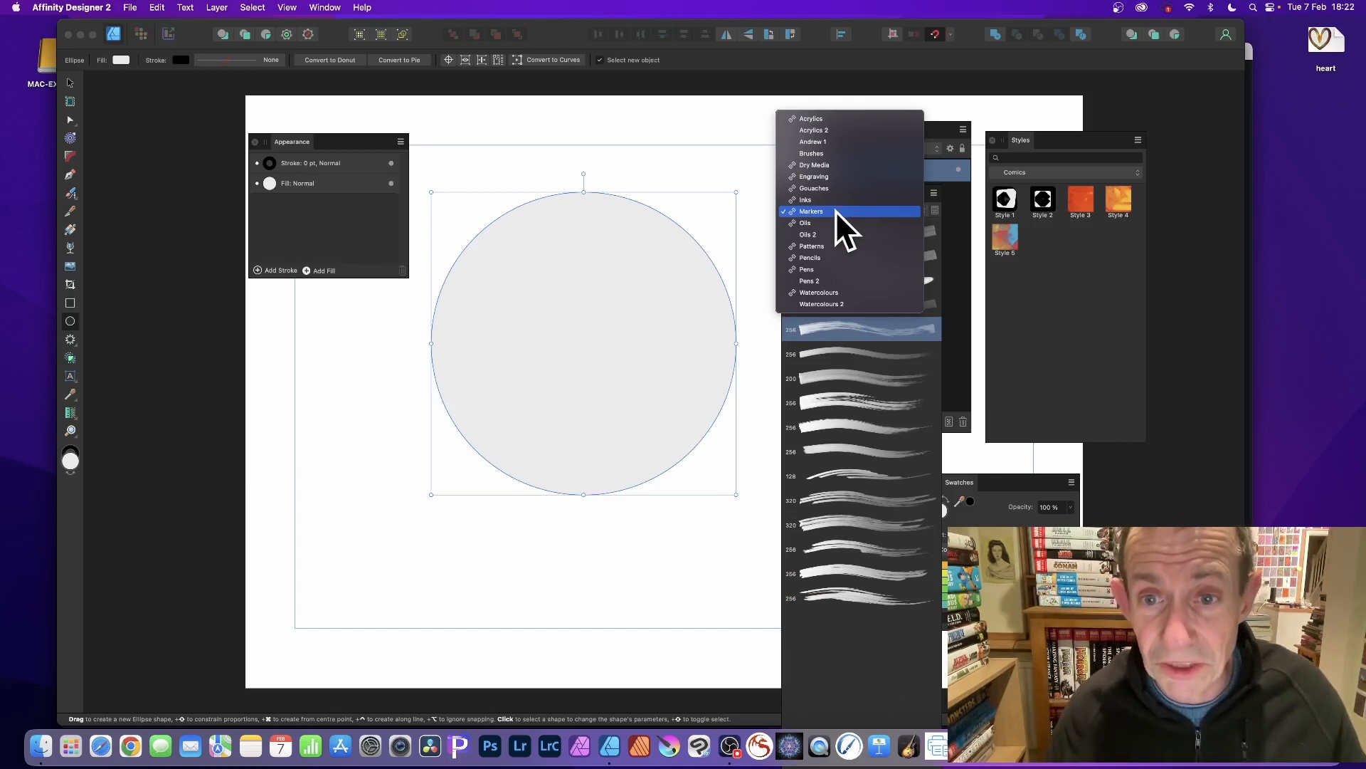
click(836, 210)
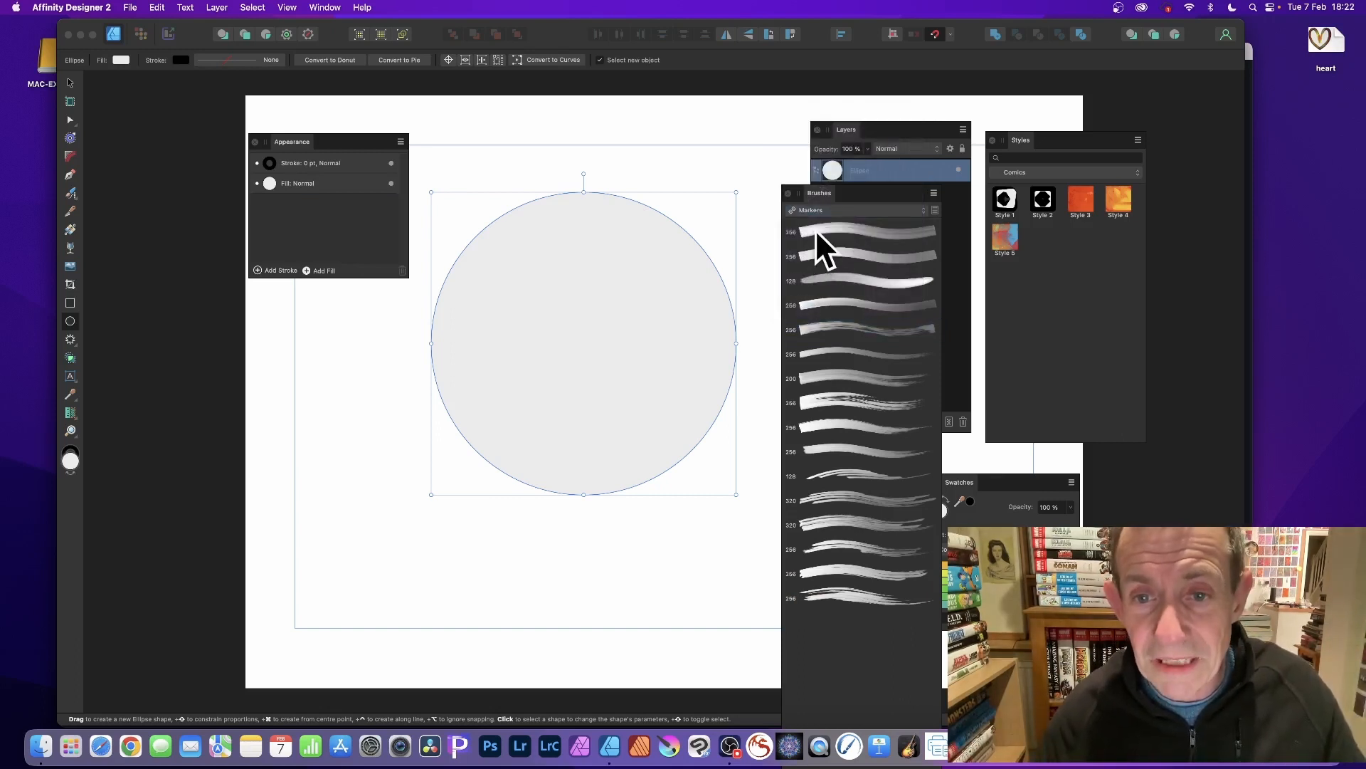
click(814, 230)
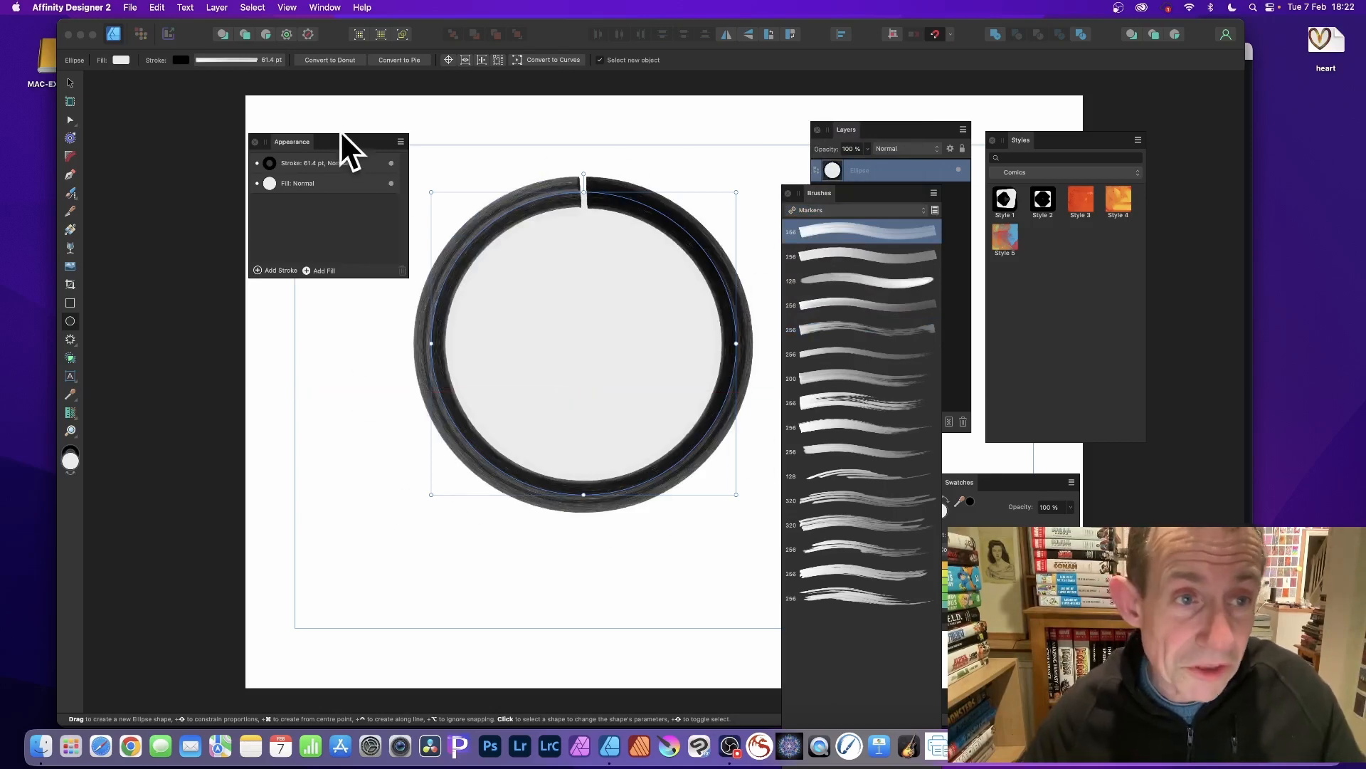
Step: Colour the circle's brush stroke red (FF0000) and set its width to 200 pt
click(270, 168)
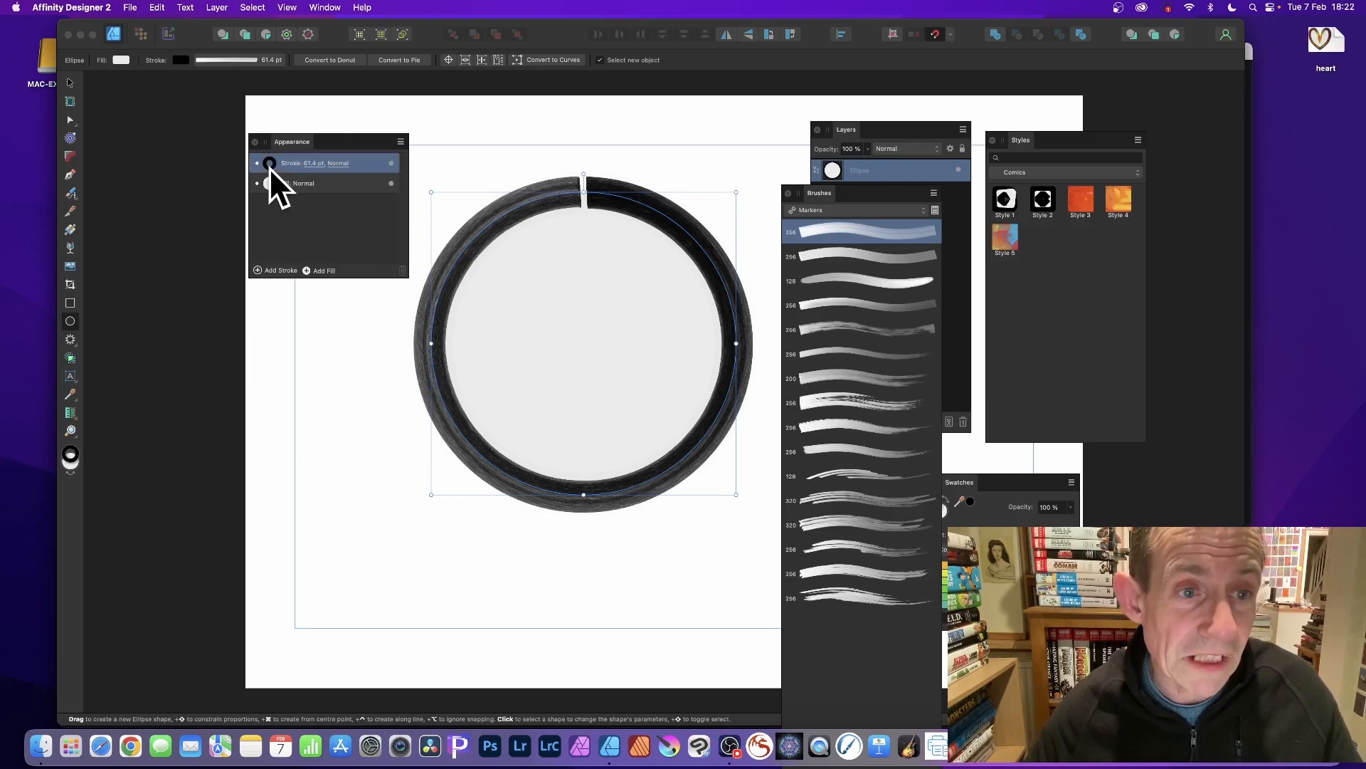
drag(284, 276, 302, 265)
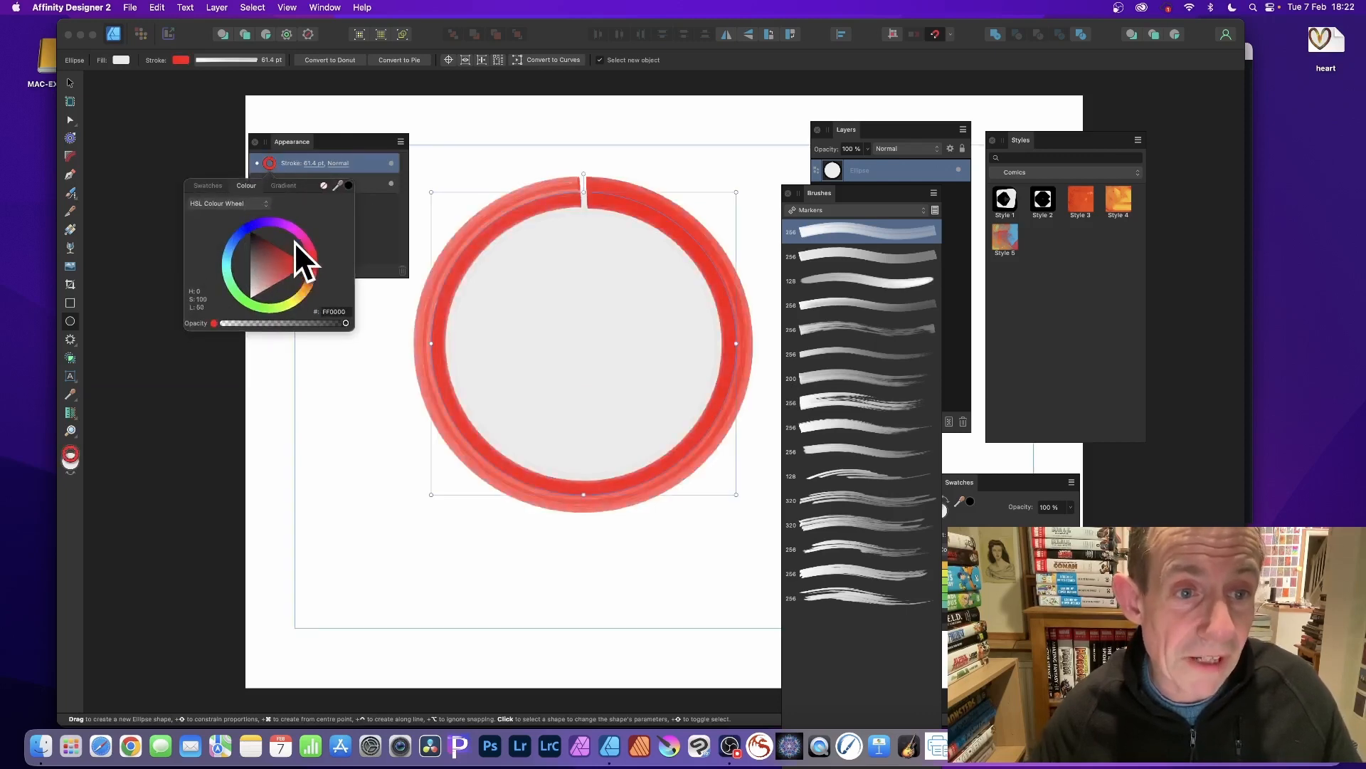
click(313, 164)
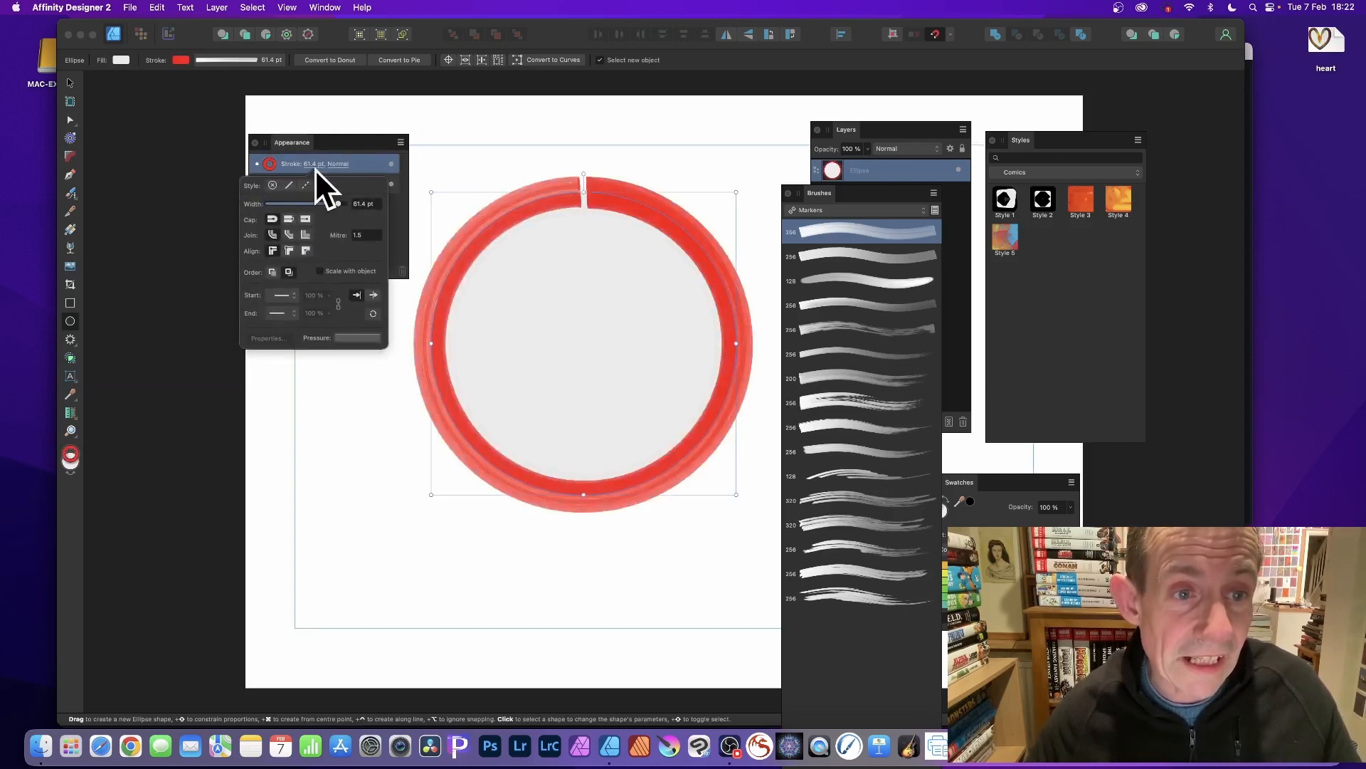
click(379, 205)
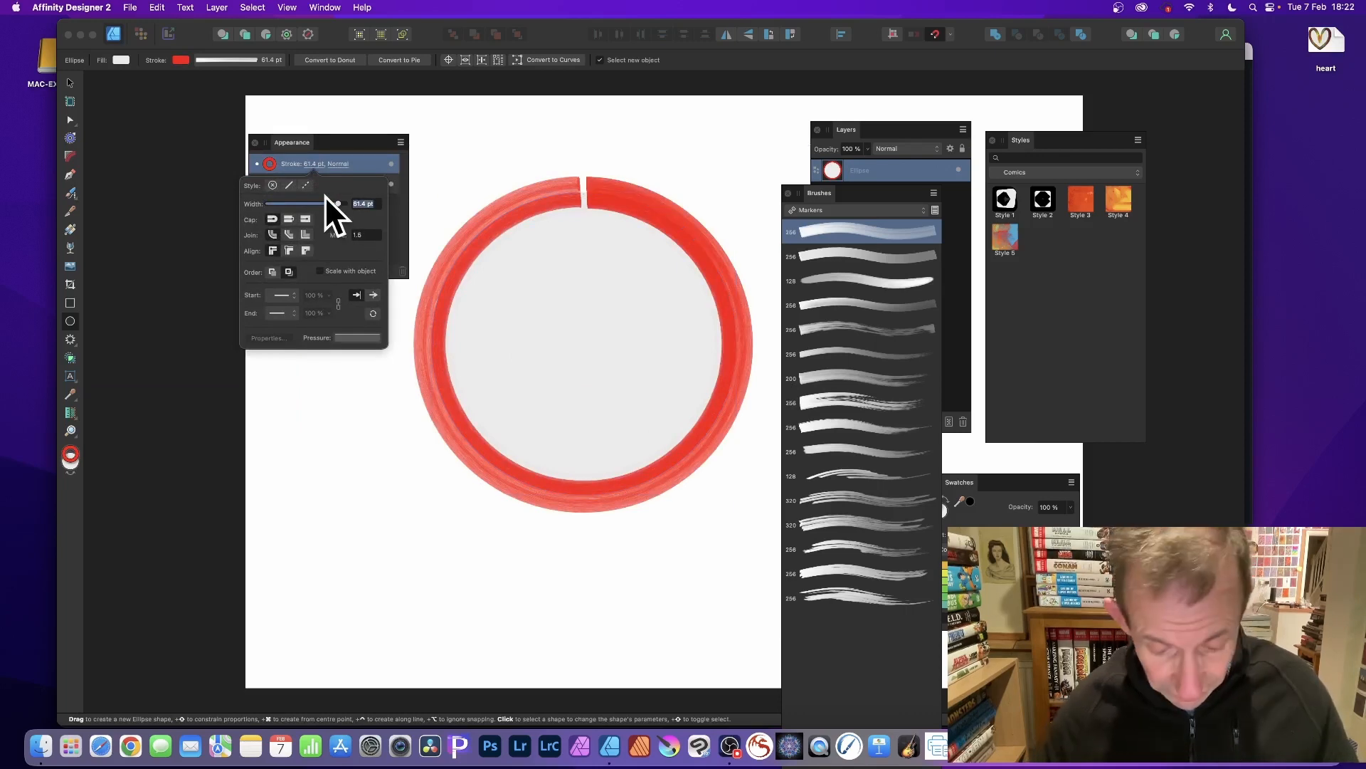
text(200)
key(Return)
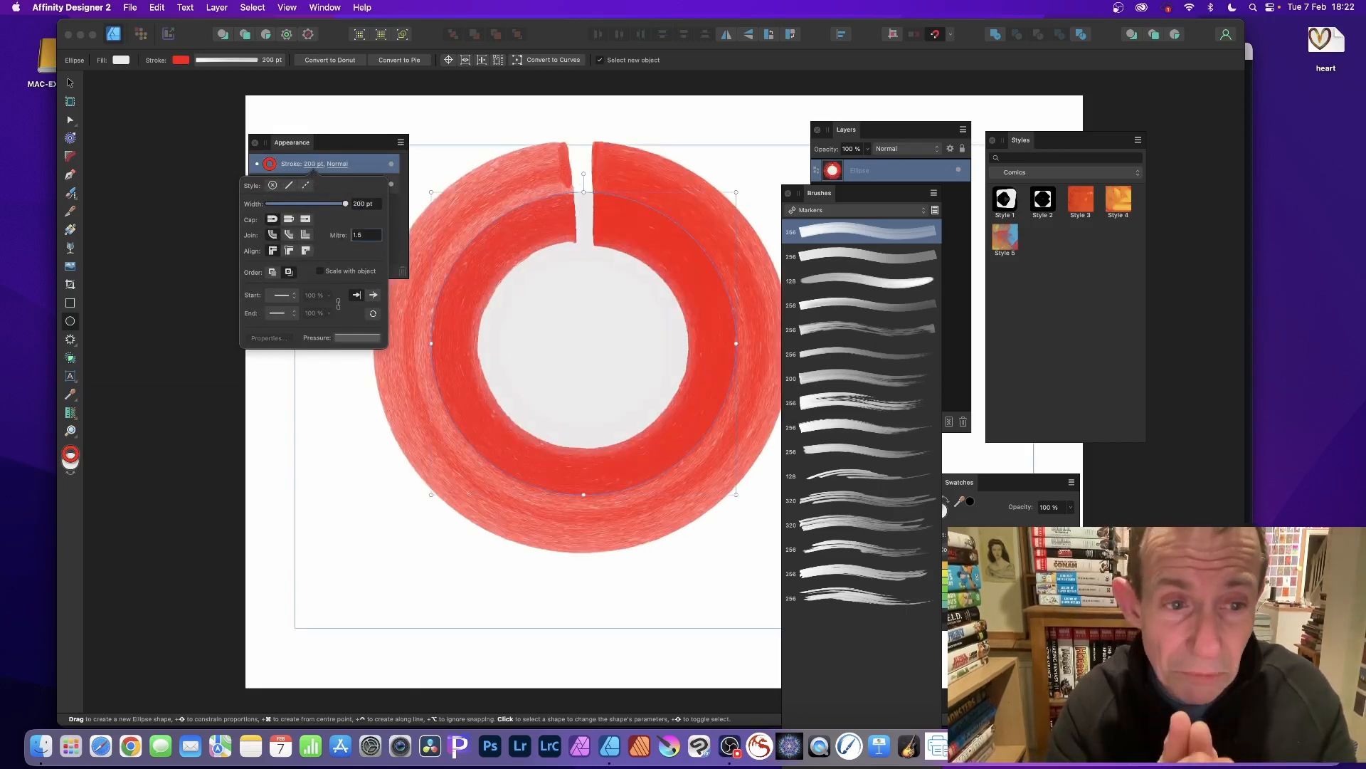
Step: Duplicate the red brush stroke within the circle's appearance
click(345, 140)
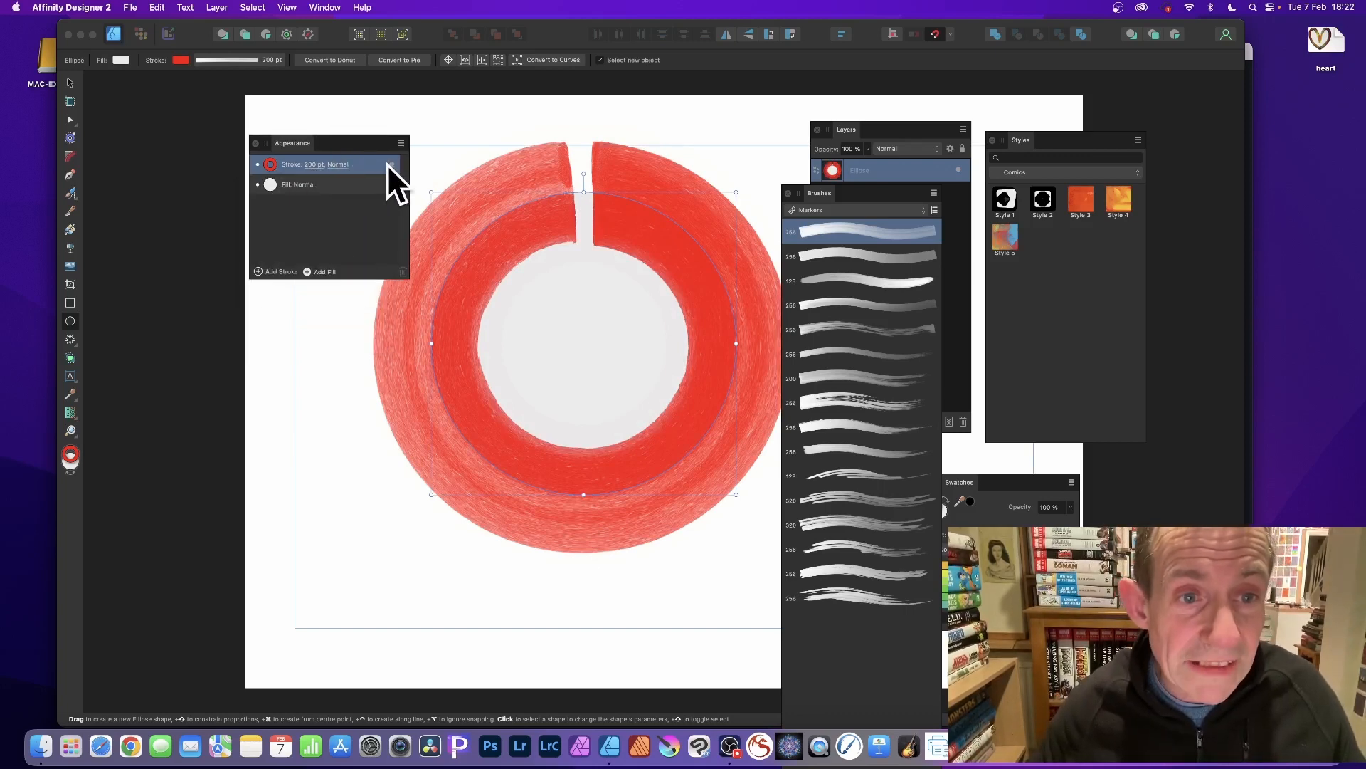
right_click(357, 163)
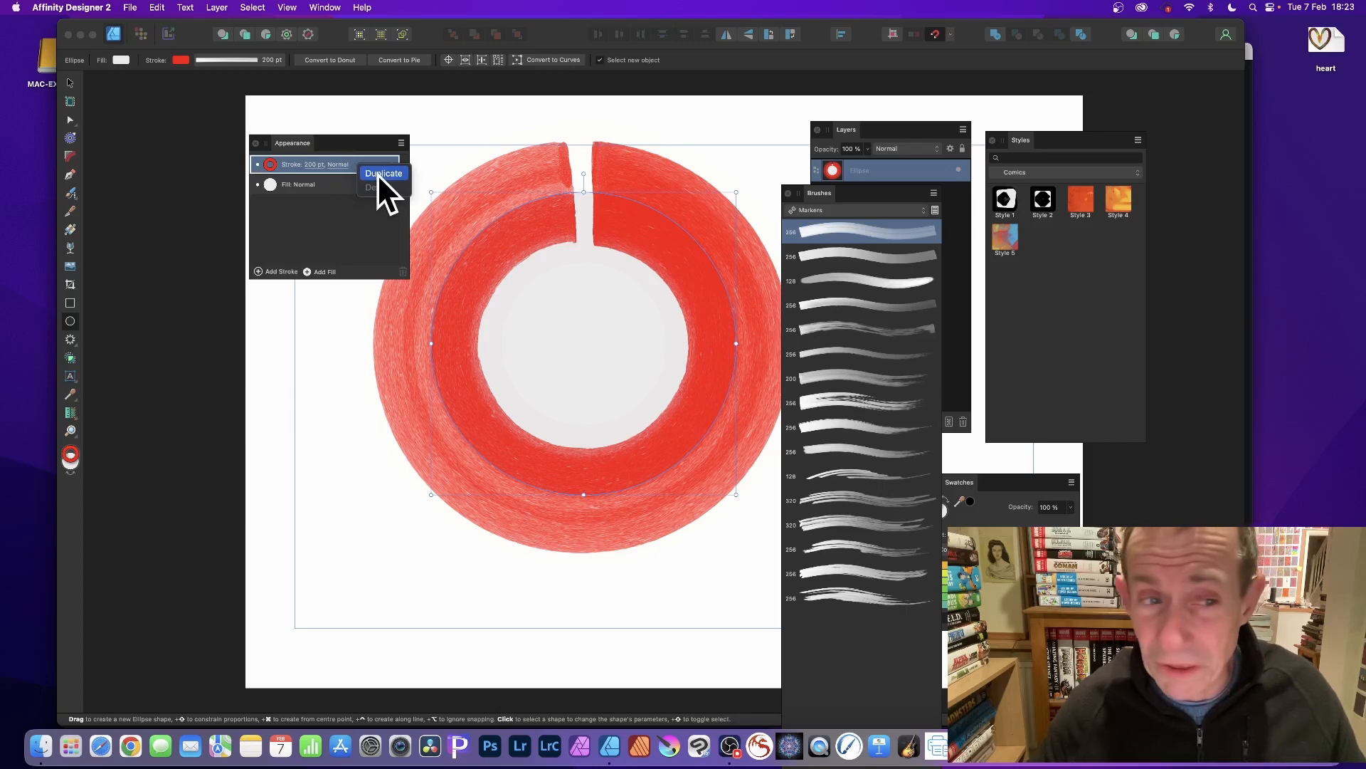
click(380, 173)
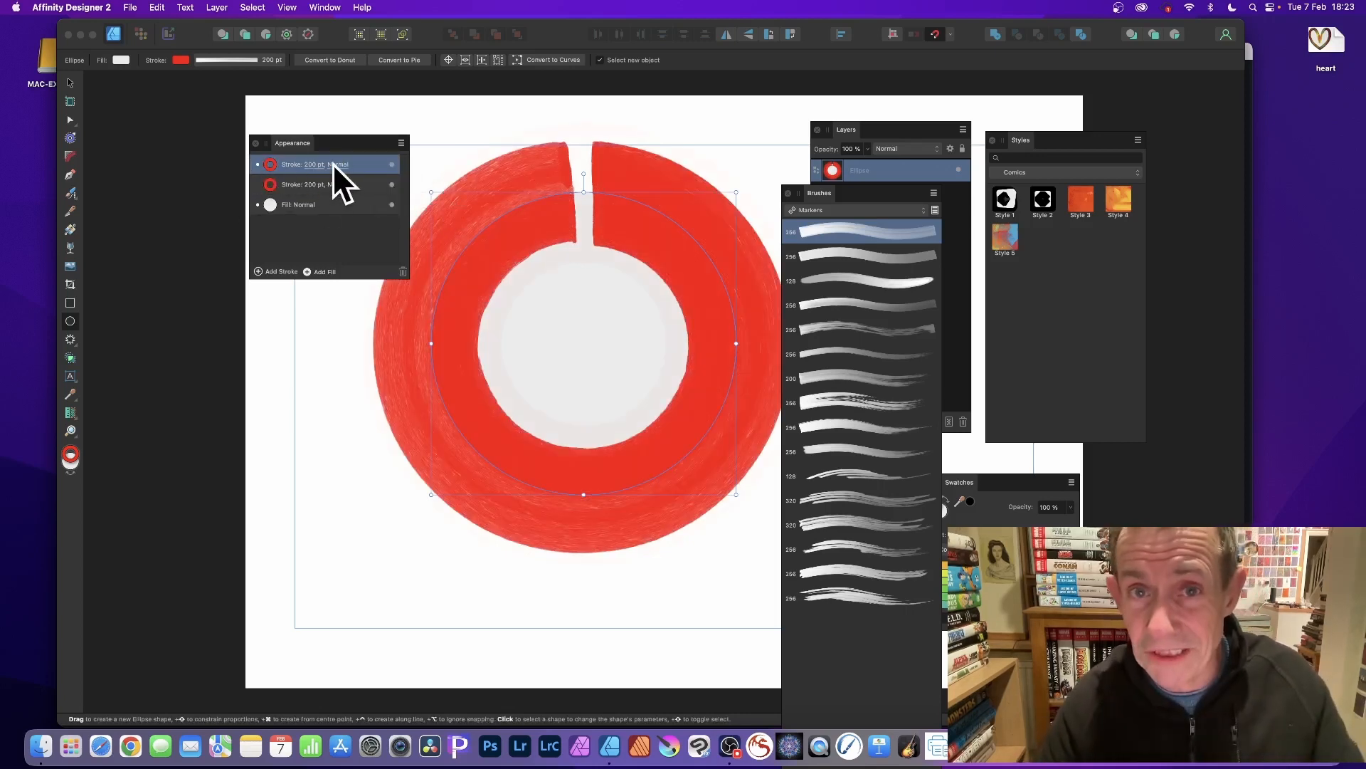
Step: Colour the topmost stroke yellow (FFE700) and reduce its width to 100 pt
click(182, 59)
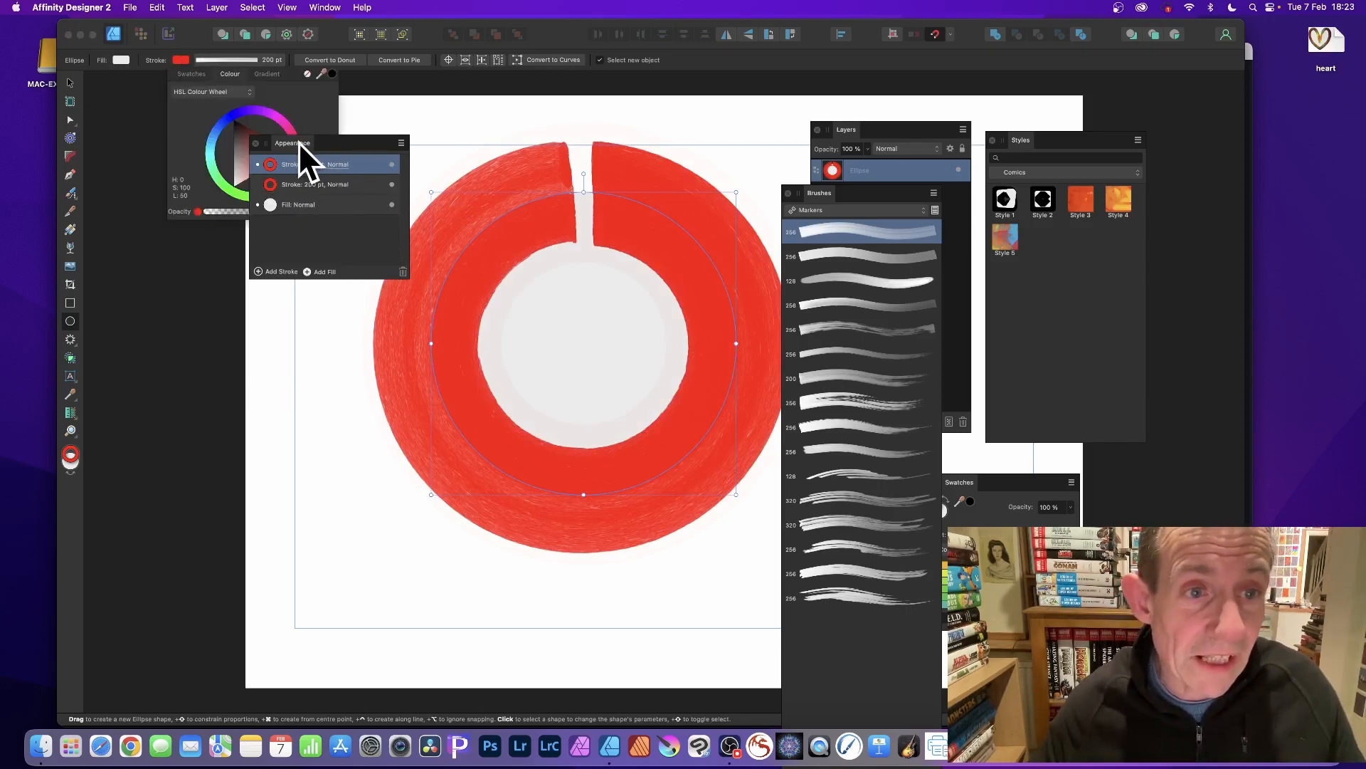
drag(298, 142, 229, 247)
click(283, 182)
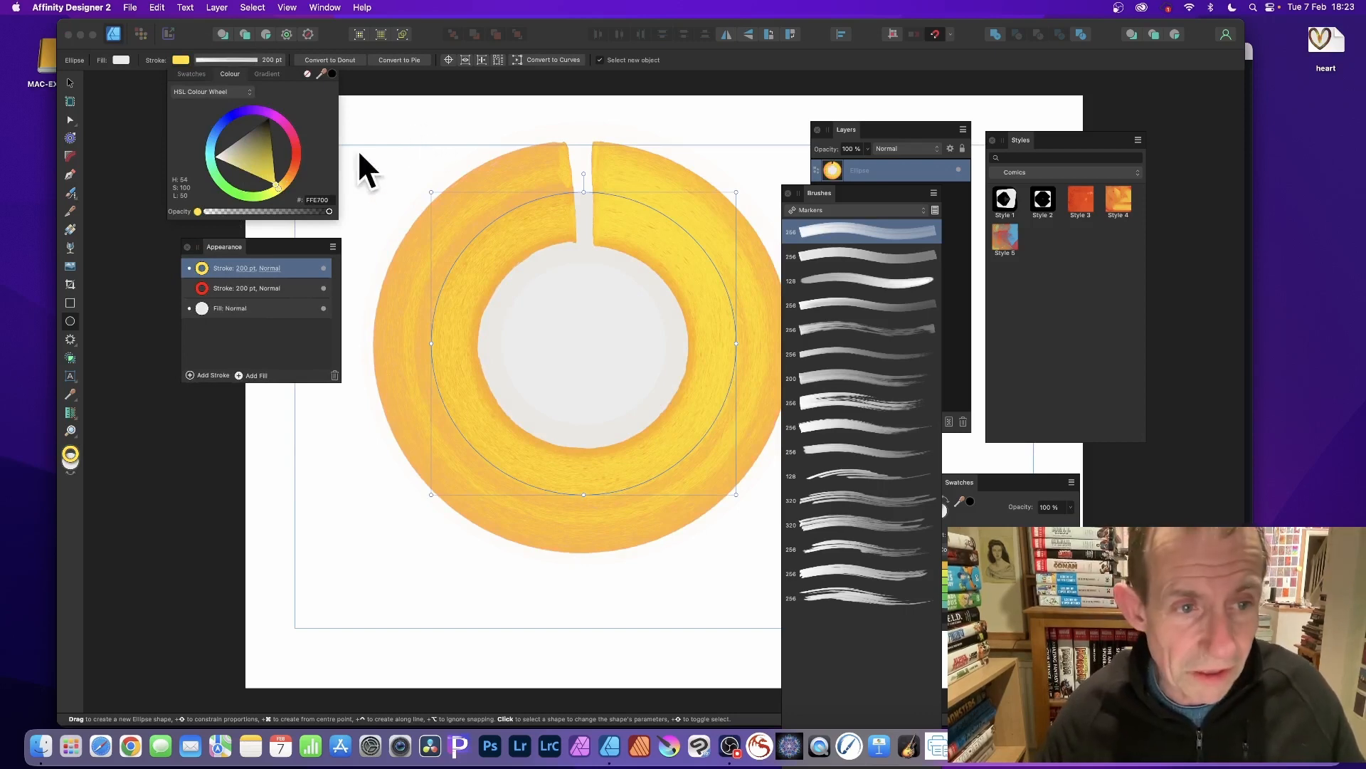
click(243, 268)
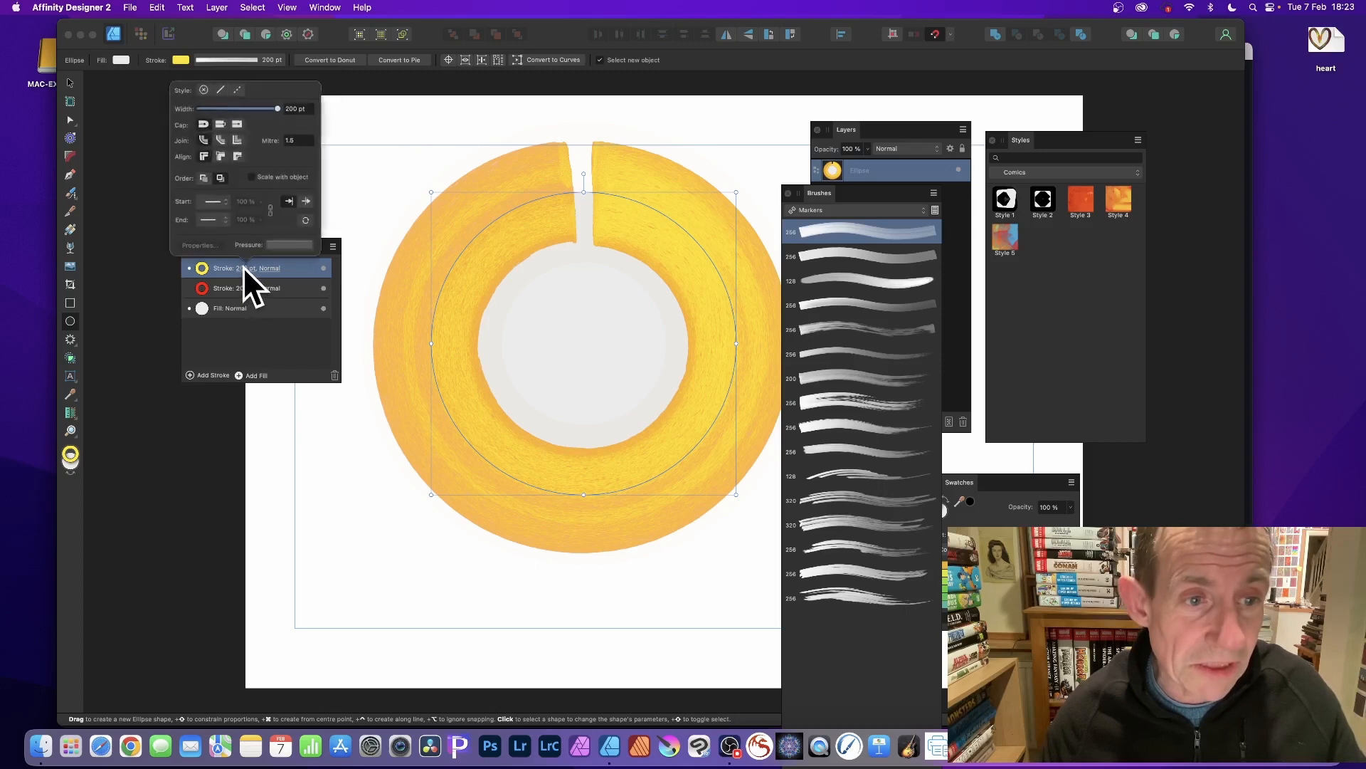
drag(276, 104, 275, 109)
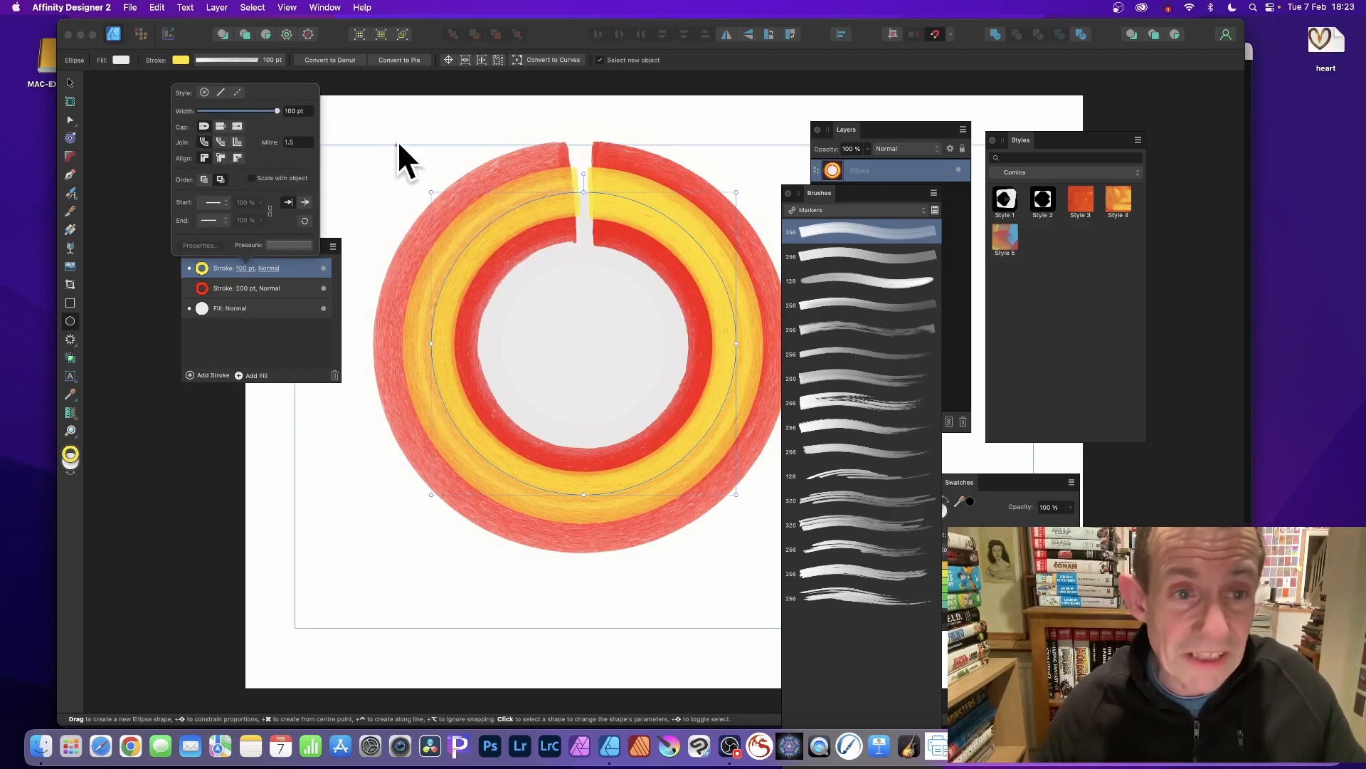
Step: Duplicate the yellow brush stroke within the circle's appearance
click(293, 267)
right_click(295, 268)
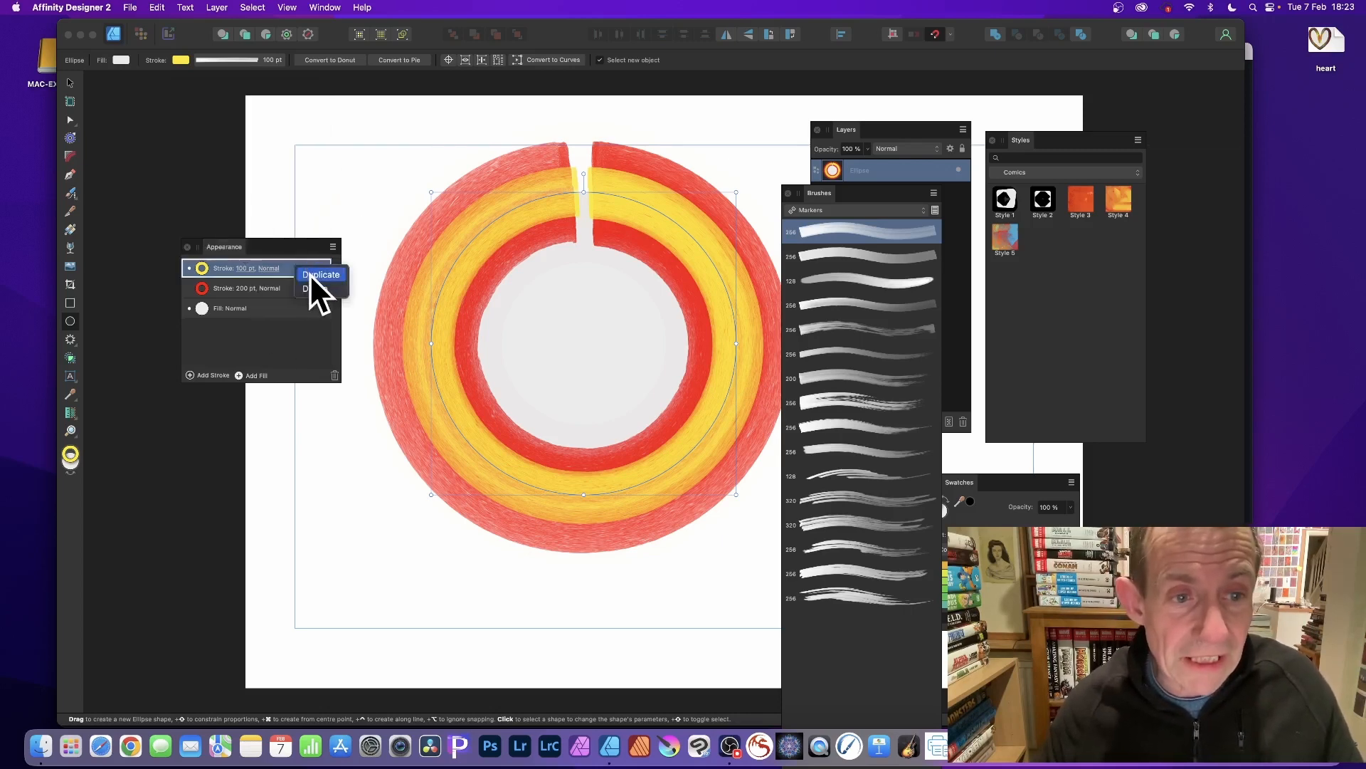
click(310, 273)
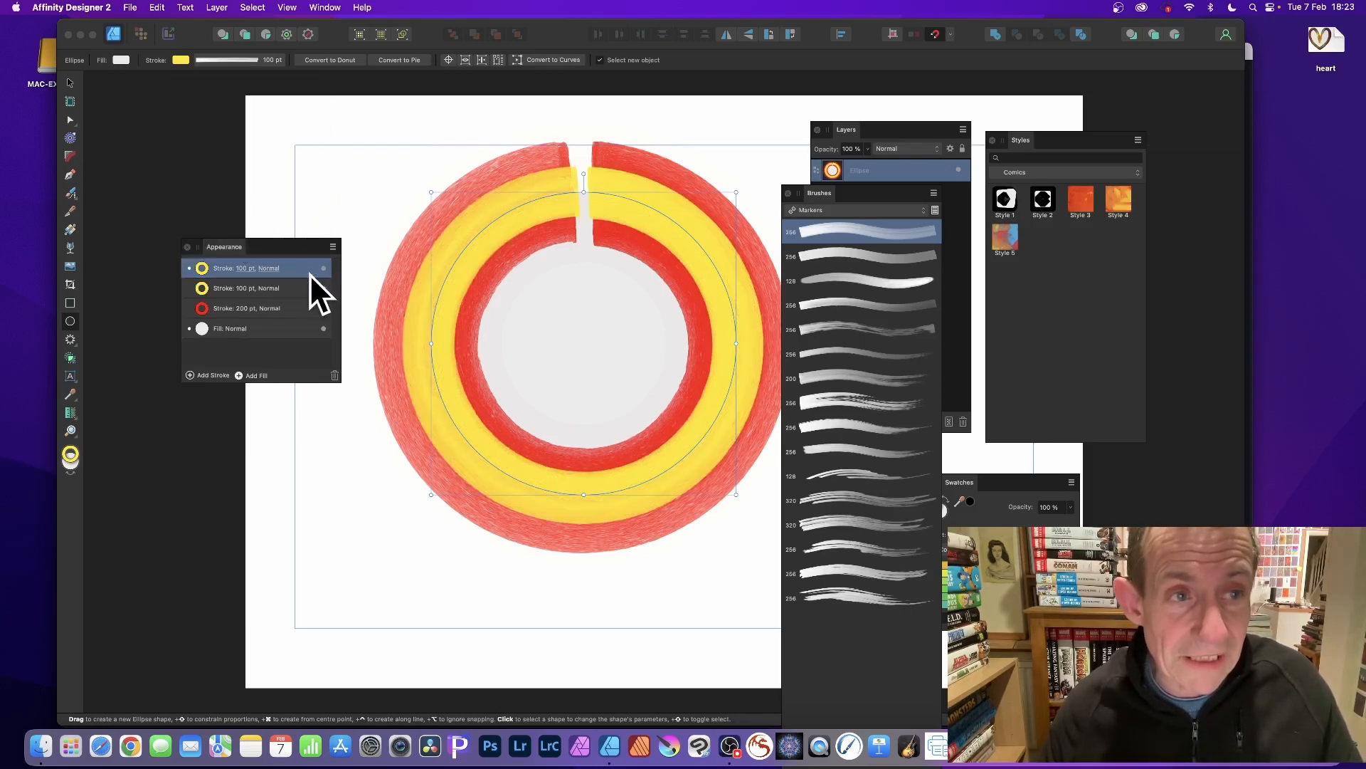
Step: Colour the topmost stroke bright green (00FF34) and narrow its width to 35 pt
click(181, 60)
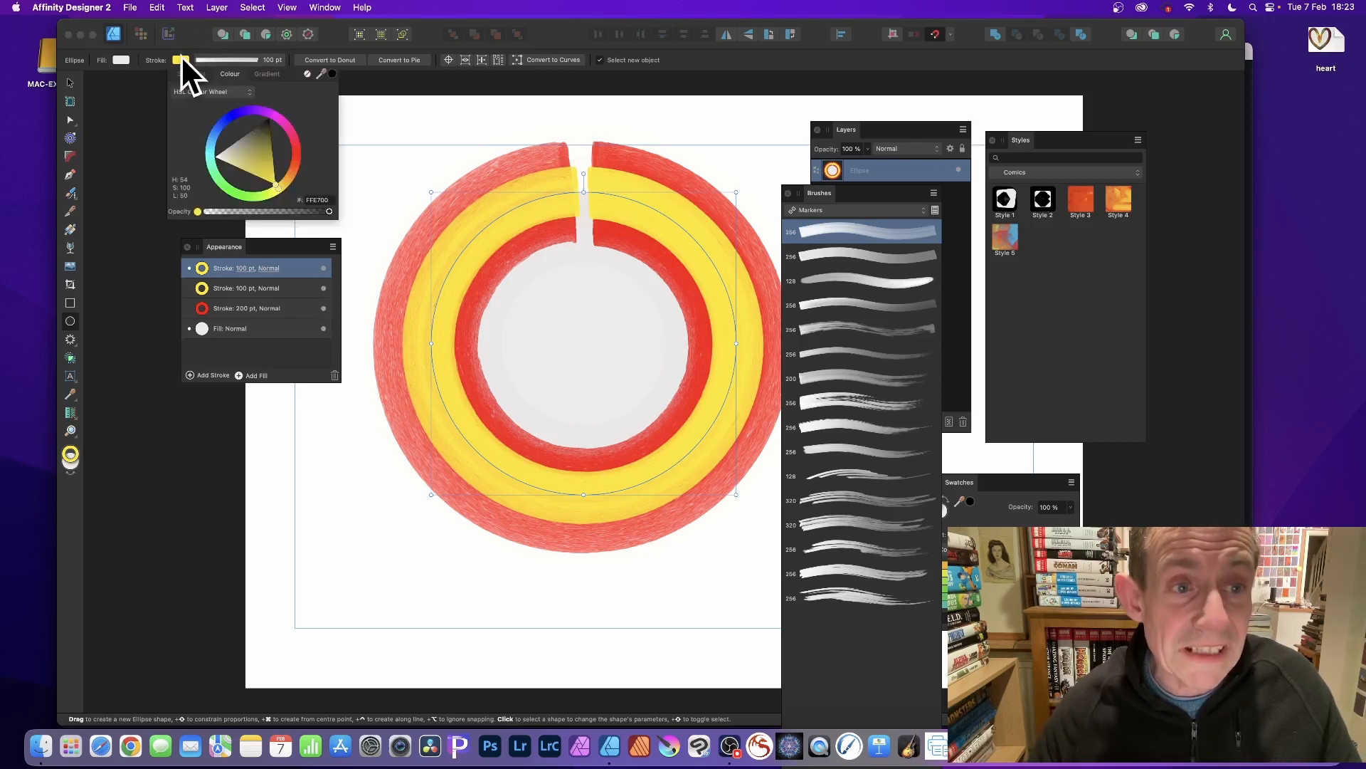
click(224, 182)
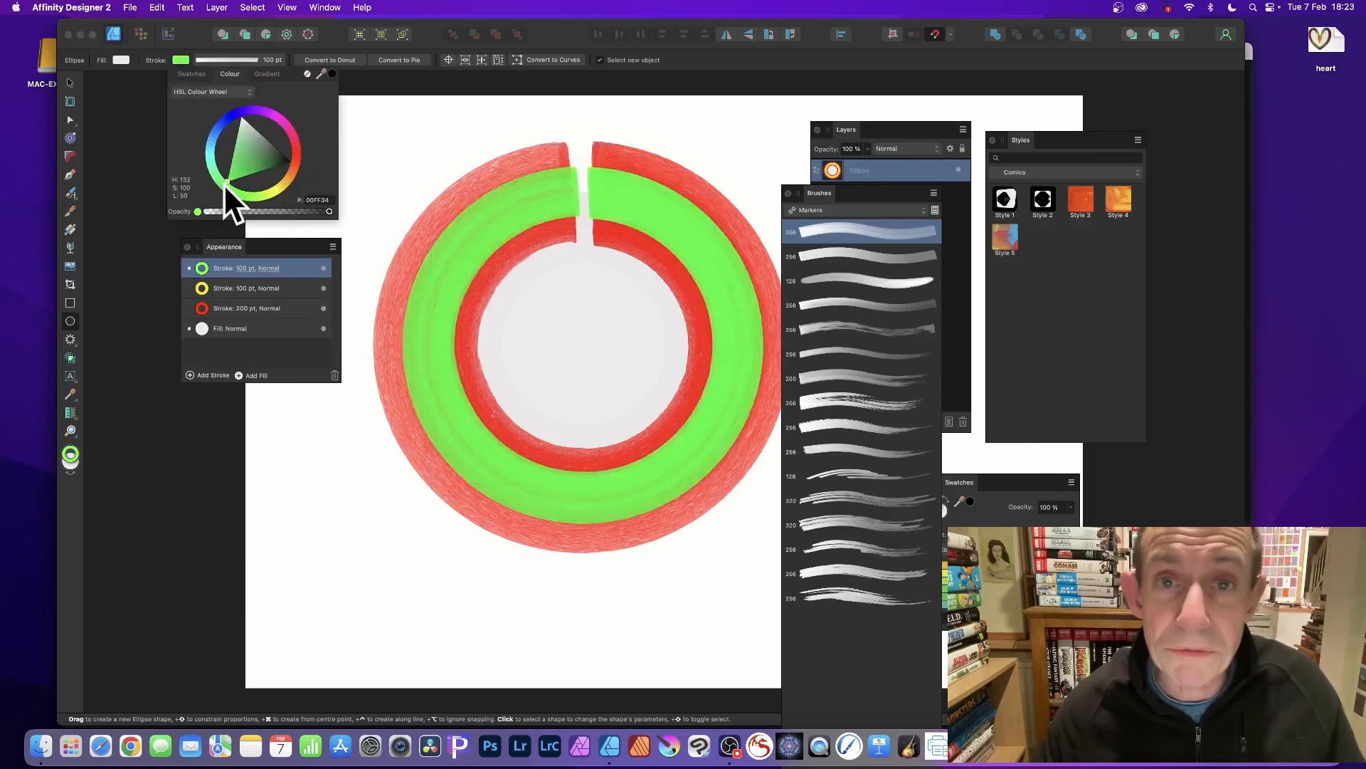
click(253, 58)
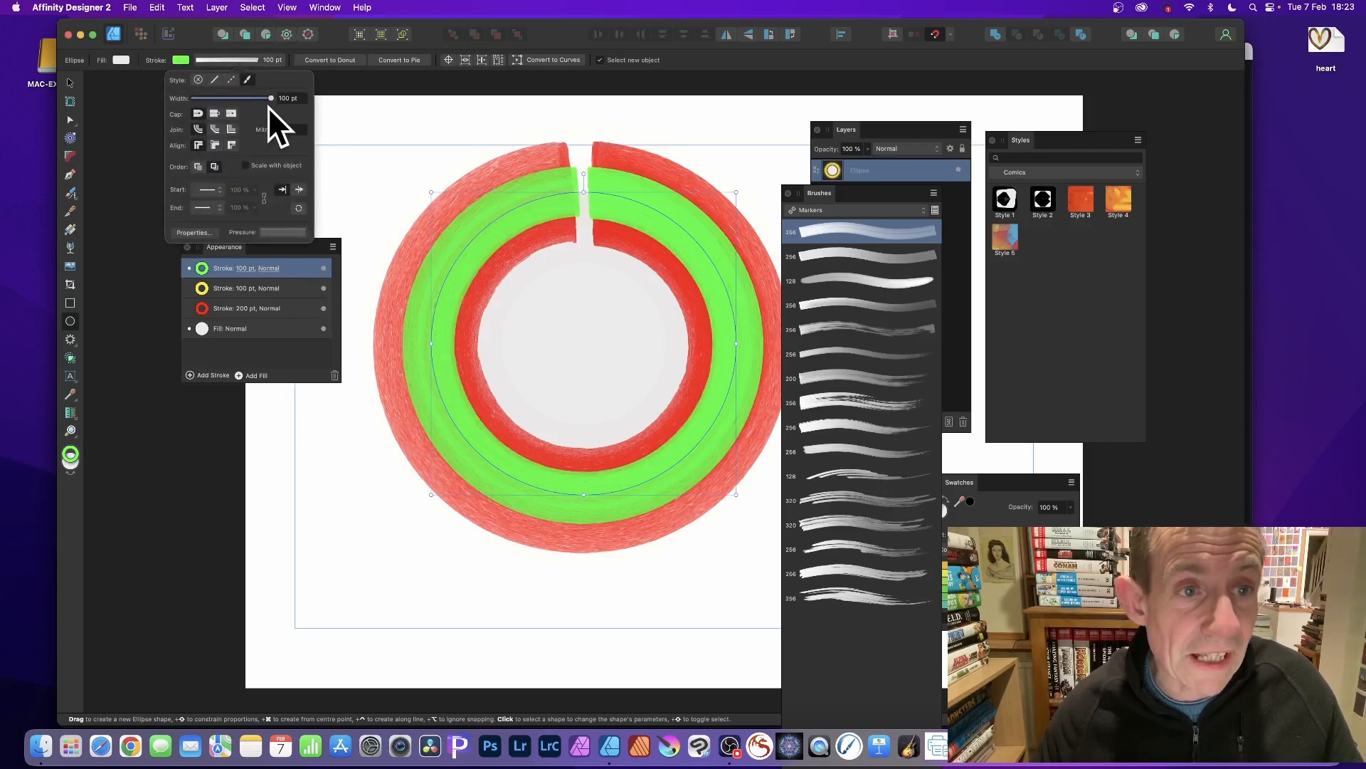
drag(272, 98, 246, 94)
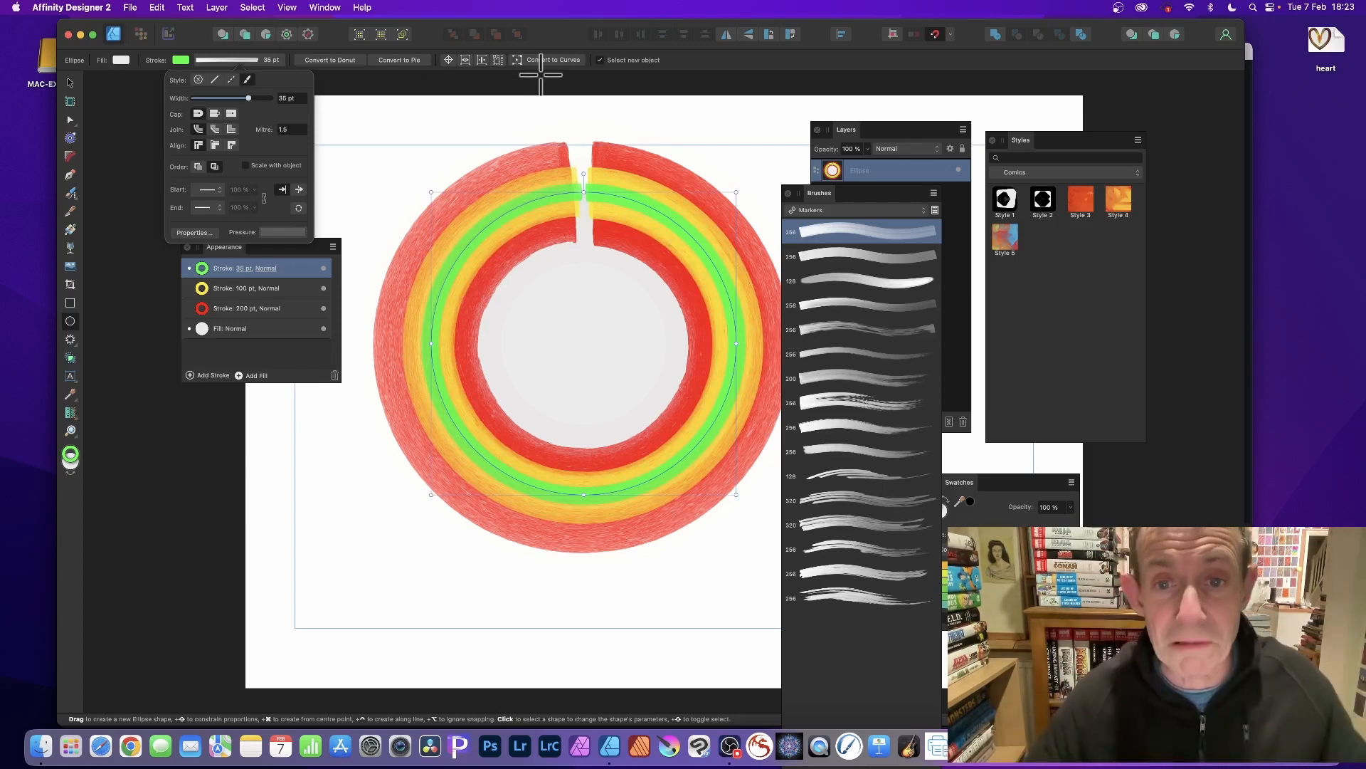
Step: Switch the yellow stroke to the Marker Used Up brush and set its width to 100 pt
click(301, 287)
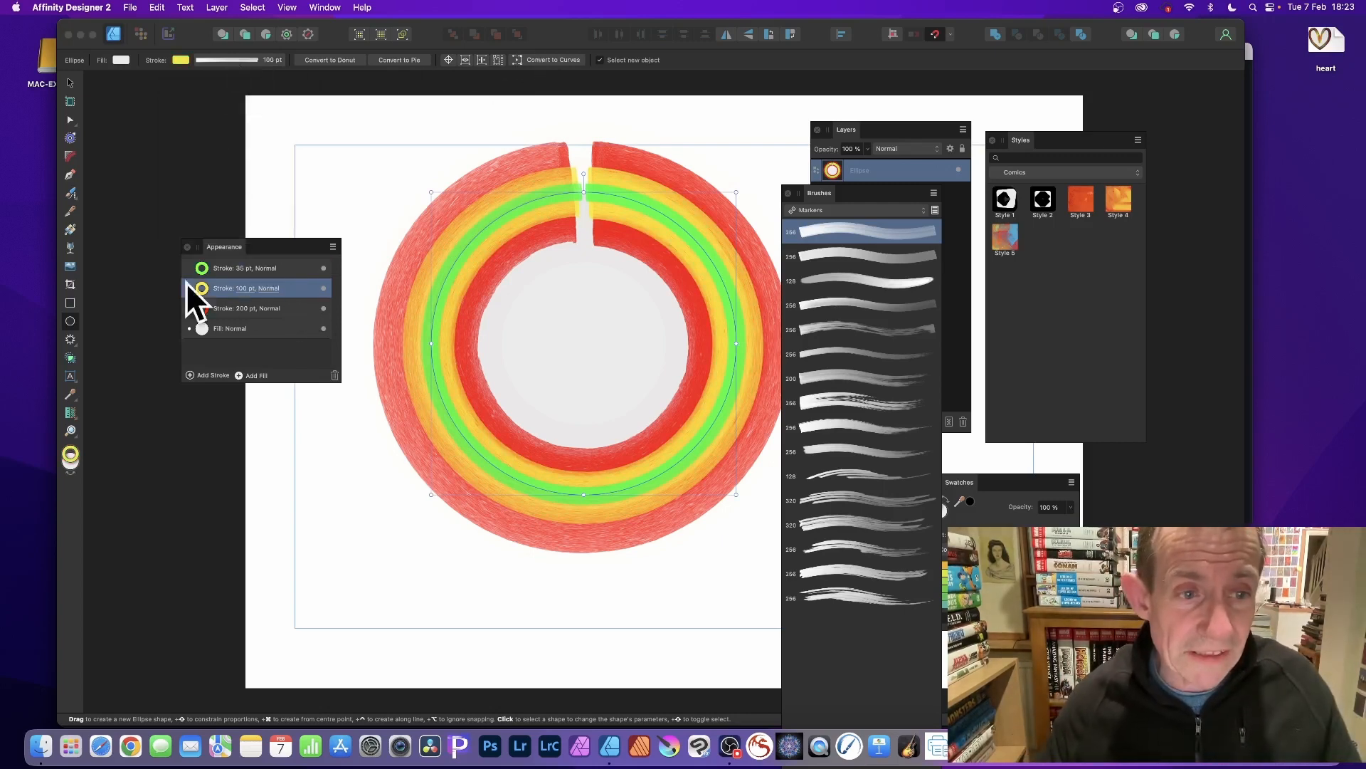
click(856, 327)
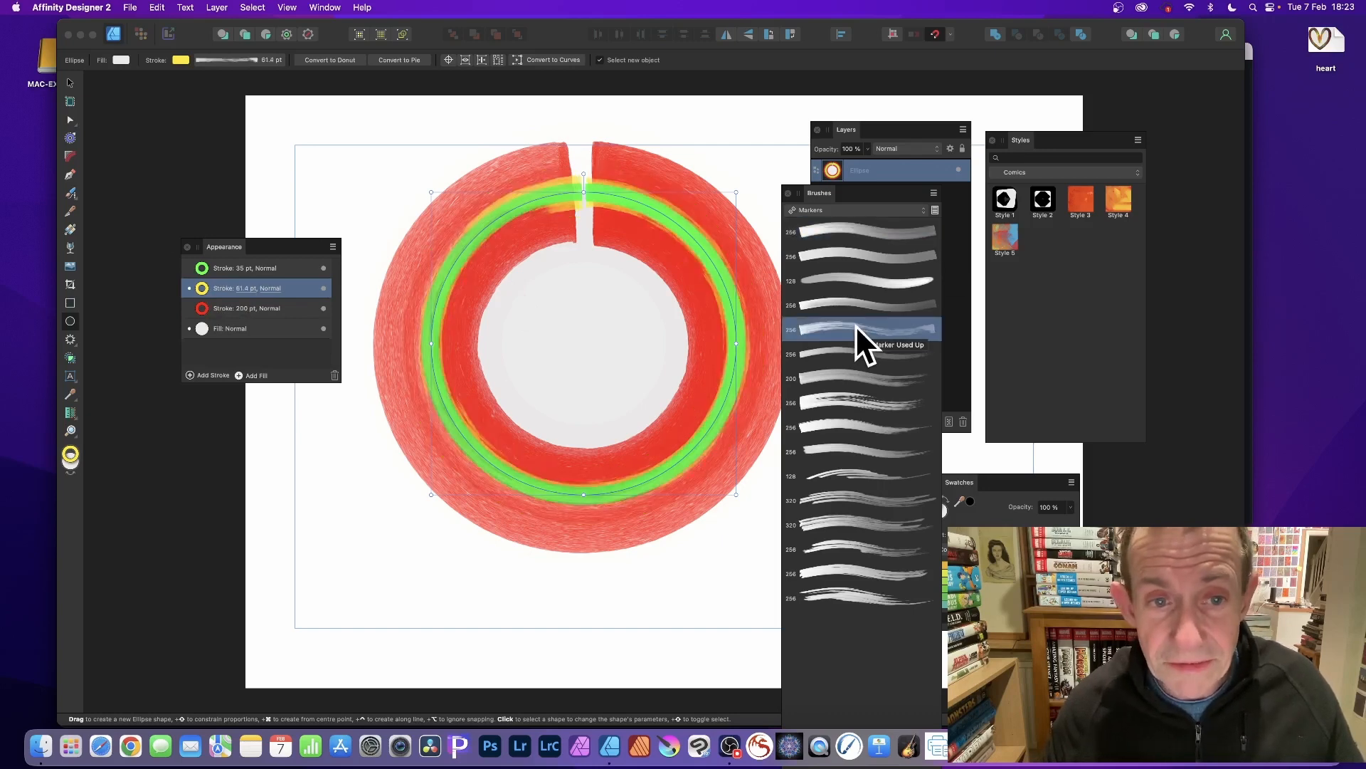
click(249, 57)
drag(263, 99, 283, 97)
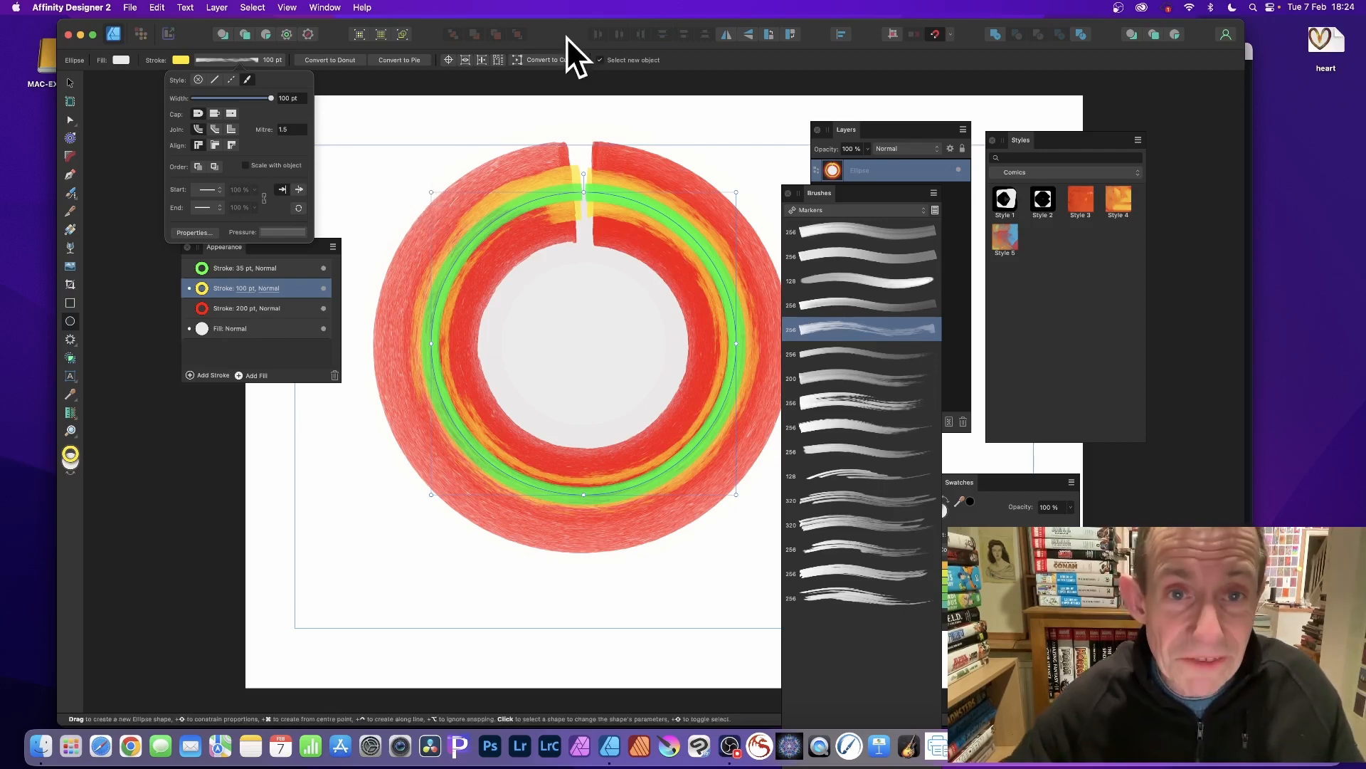
Step: Add an HSL adjustment to the circle with a hue shift of about 104°
click(70, 82)
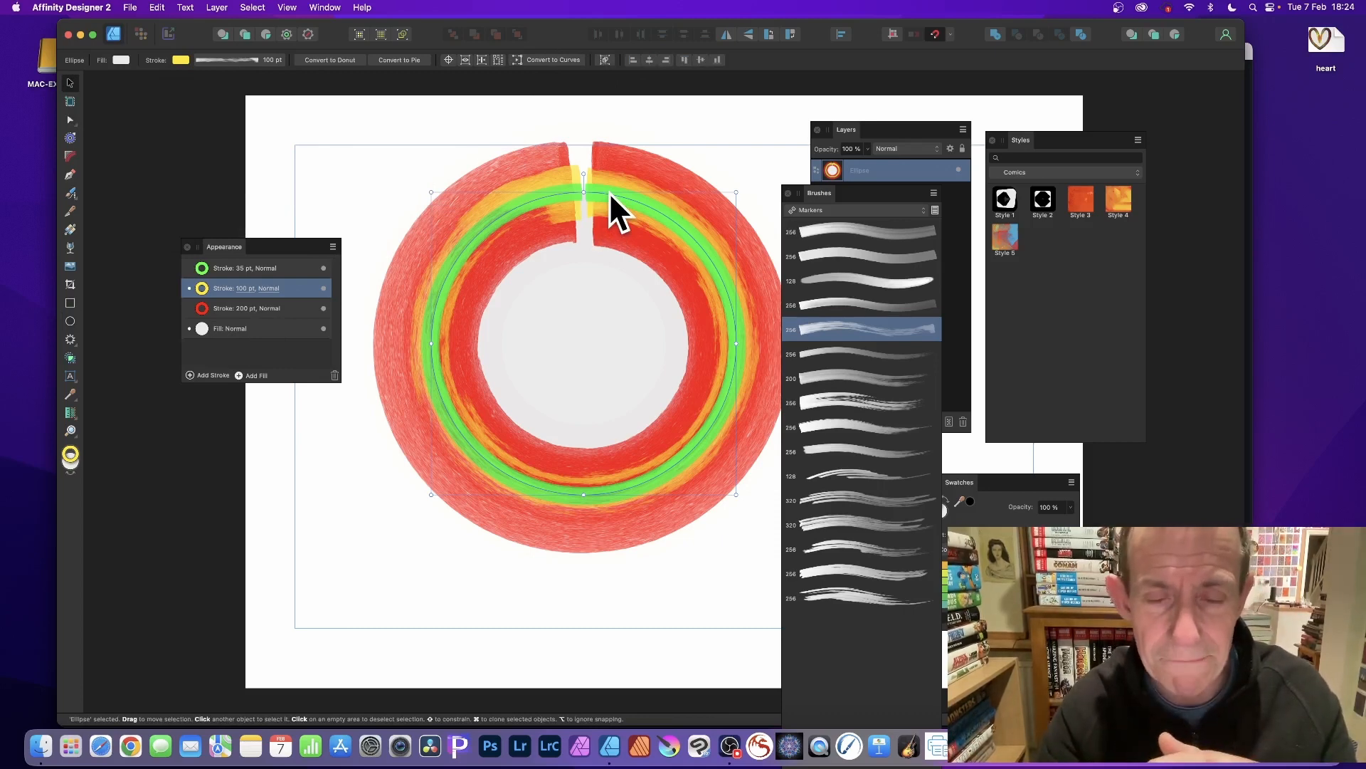
click(218, 6)
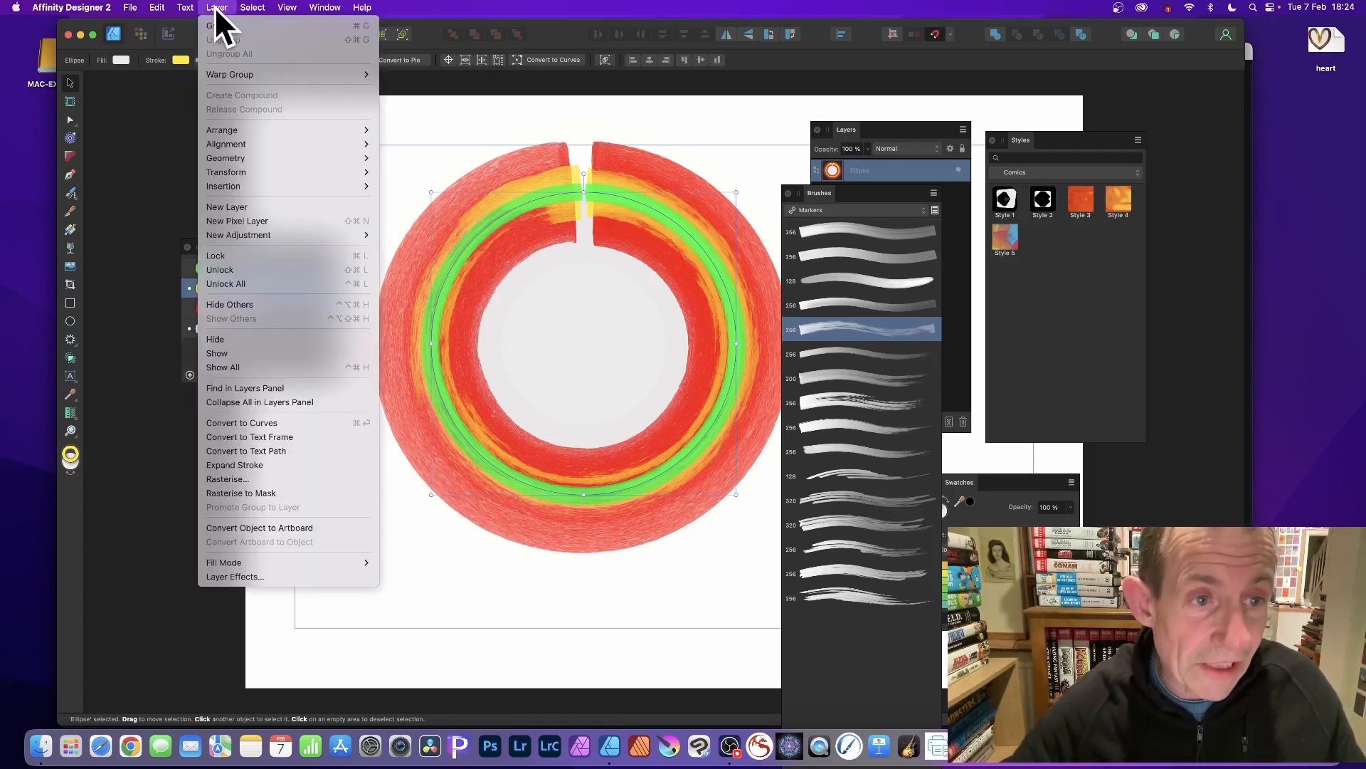
mouse_move(229, 235)
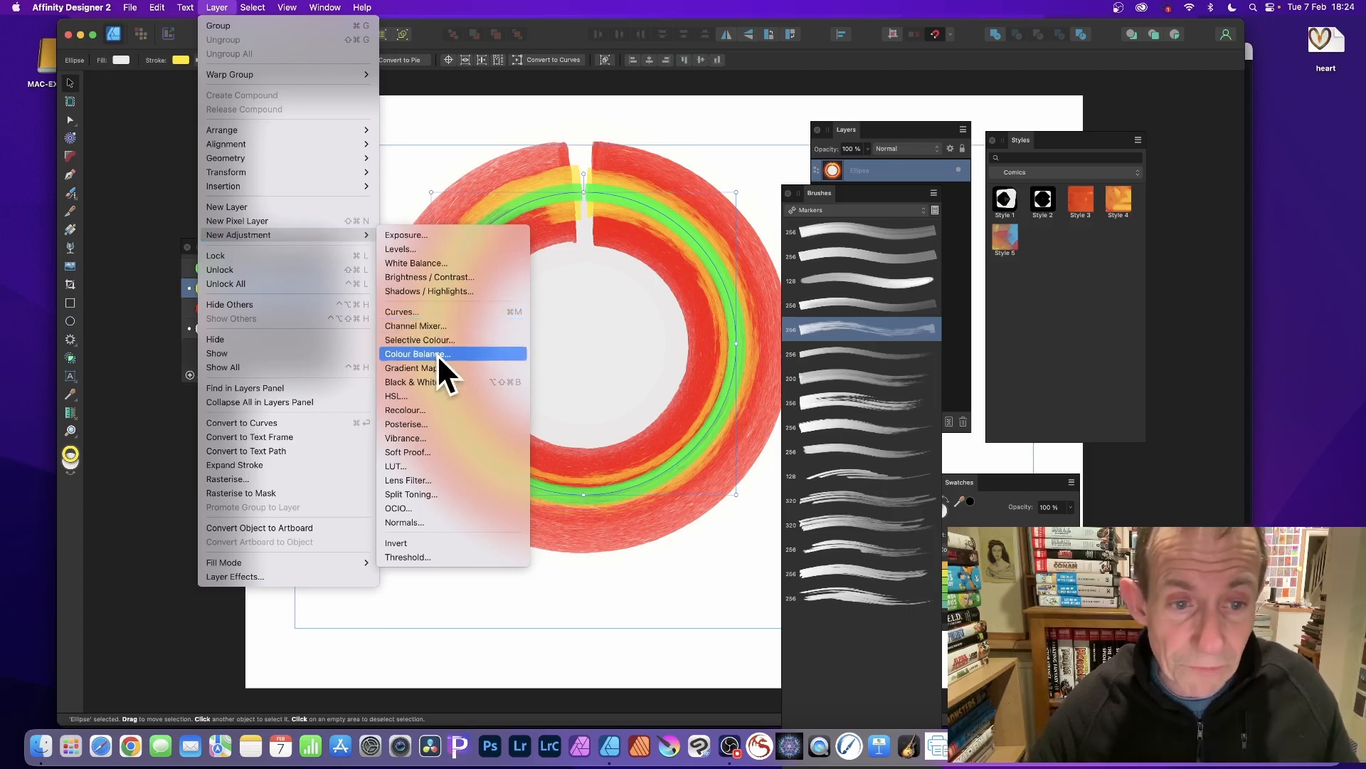
click(430, 394)
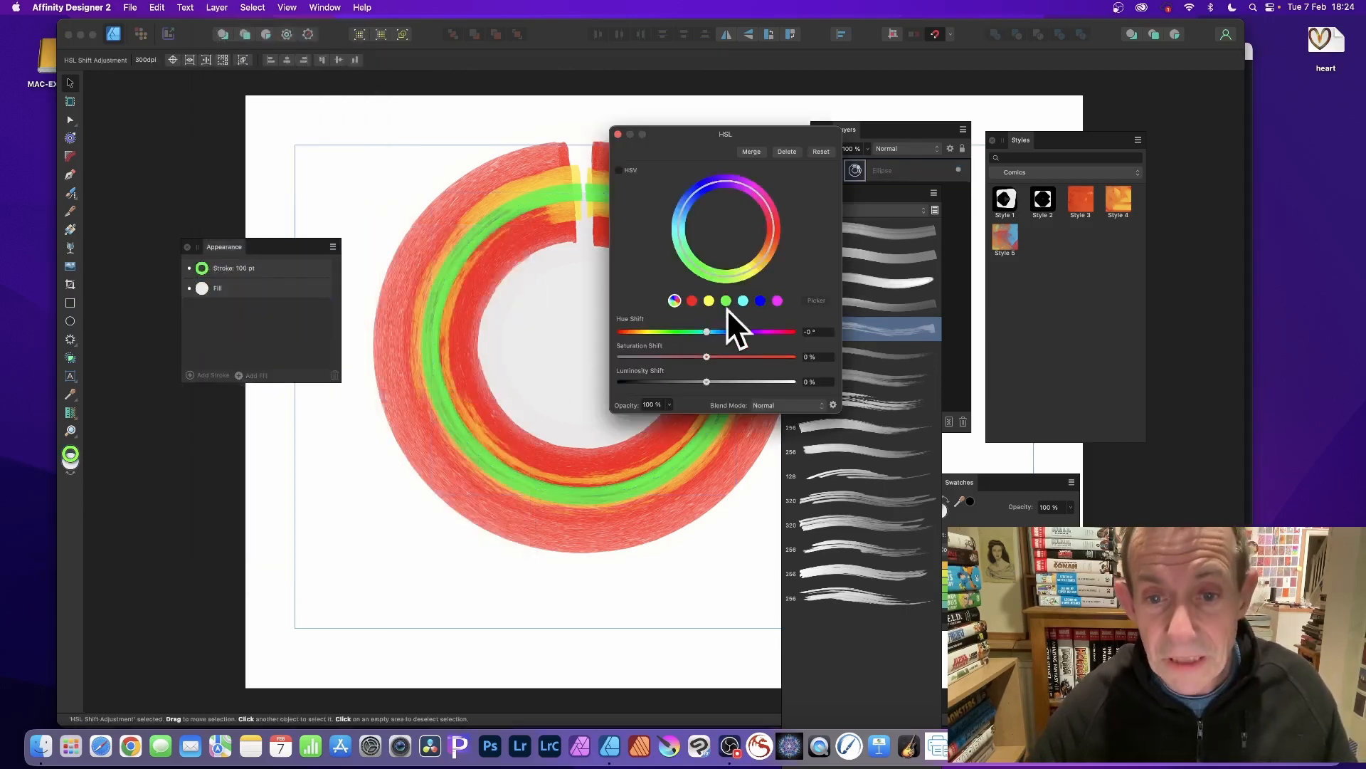
drag(714, 332, 756, 332)
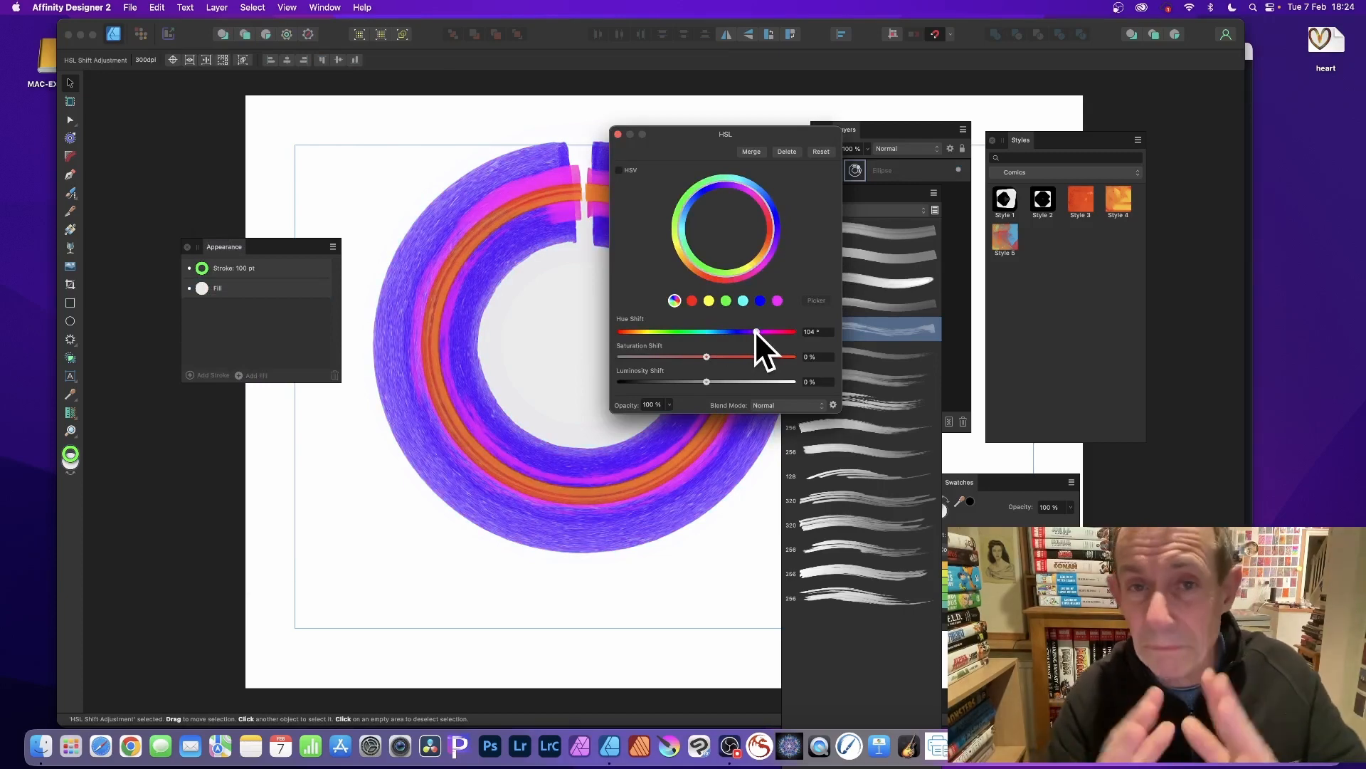
click(619, 134)
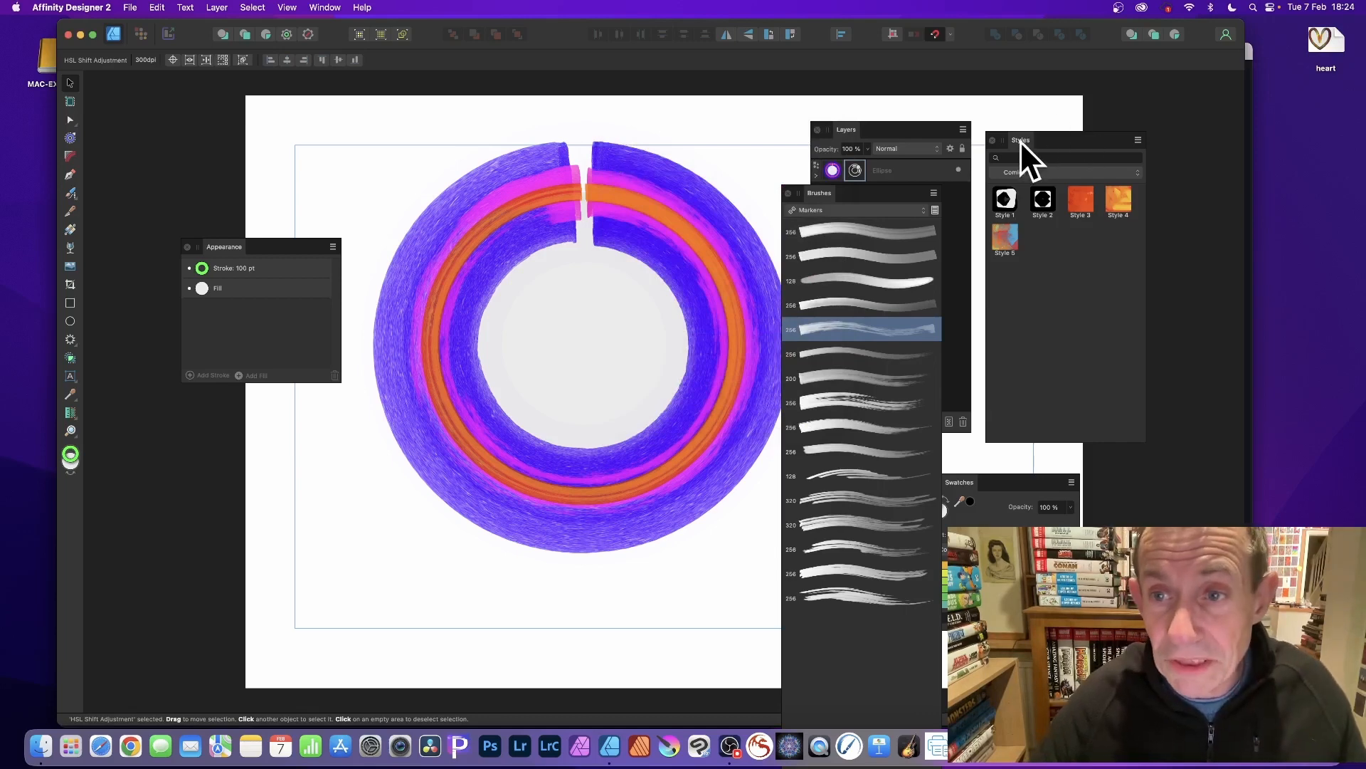
drag(1019, 141, 1022, 126)
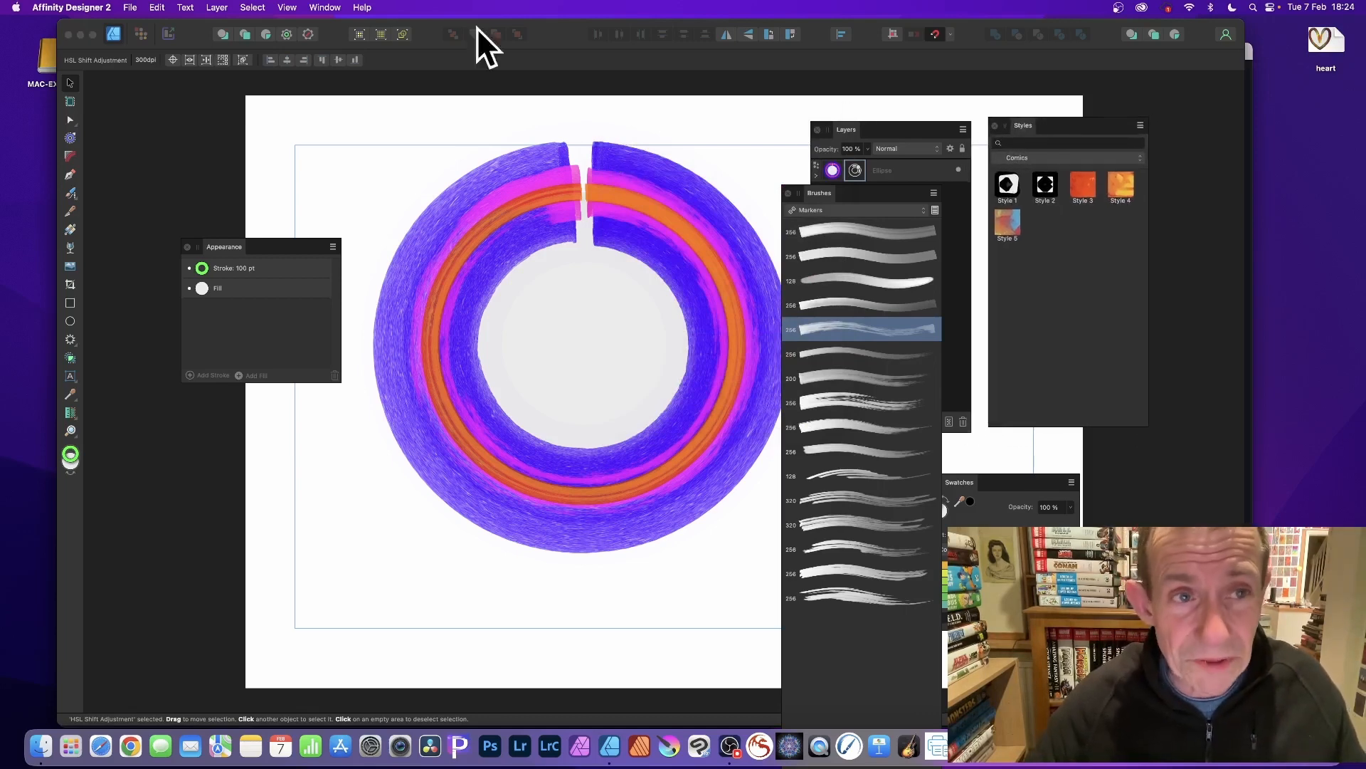
click(324, 7)
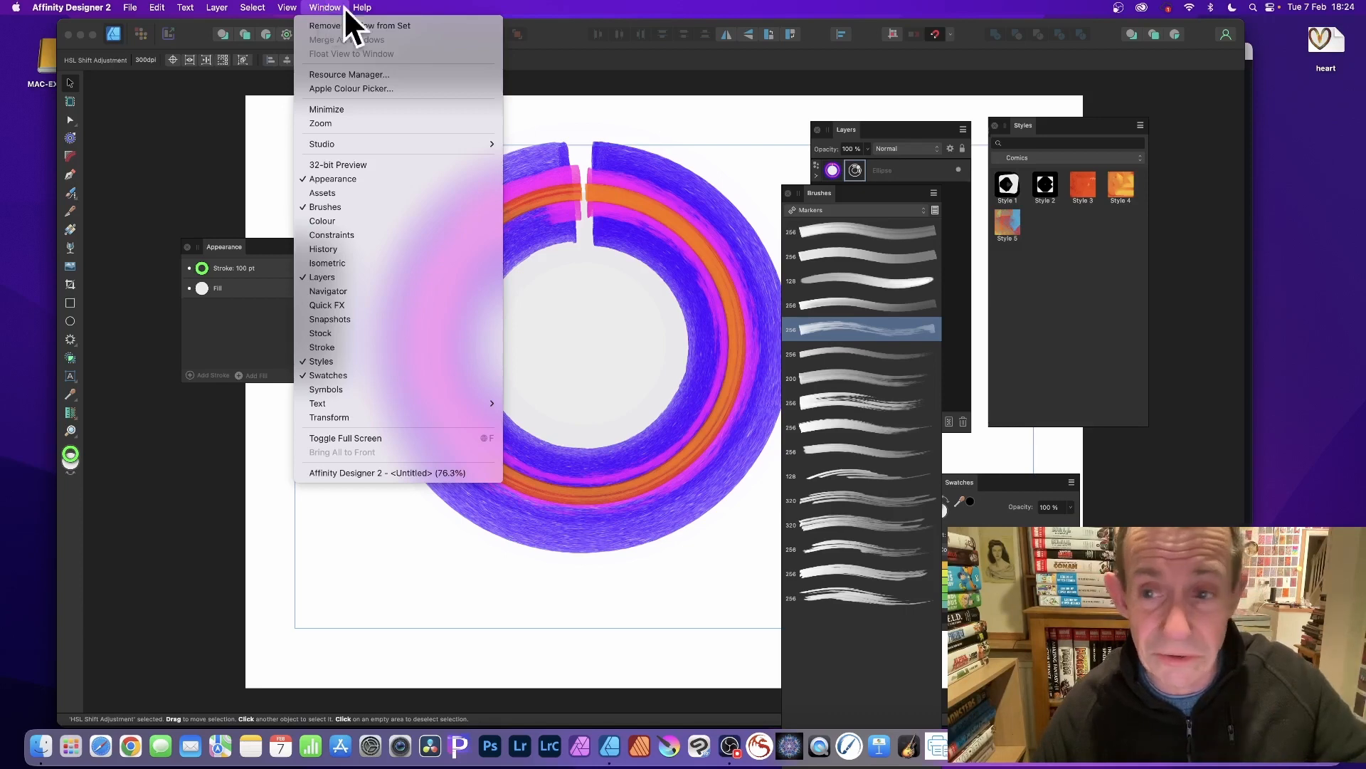
mouse_move(362, 7)
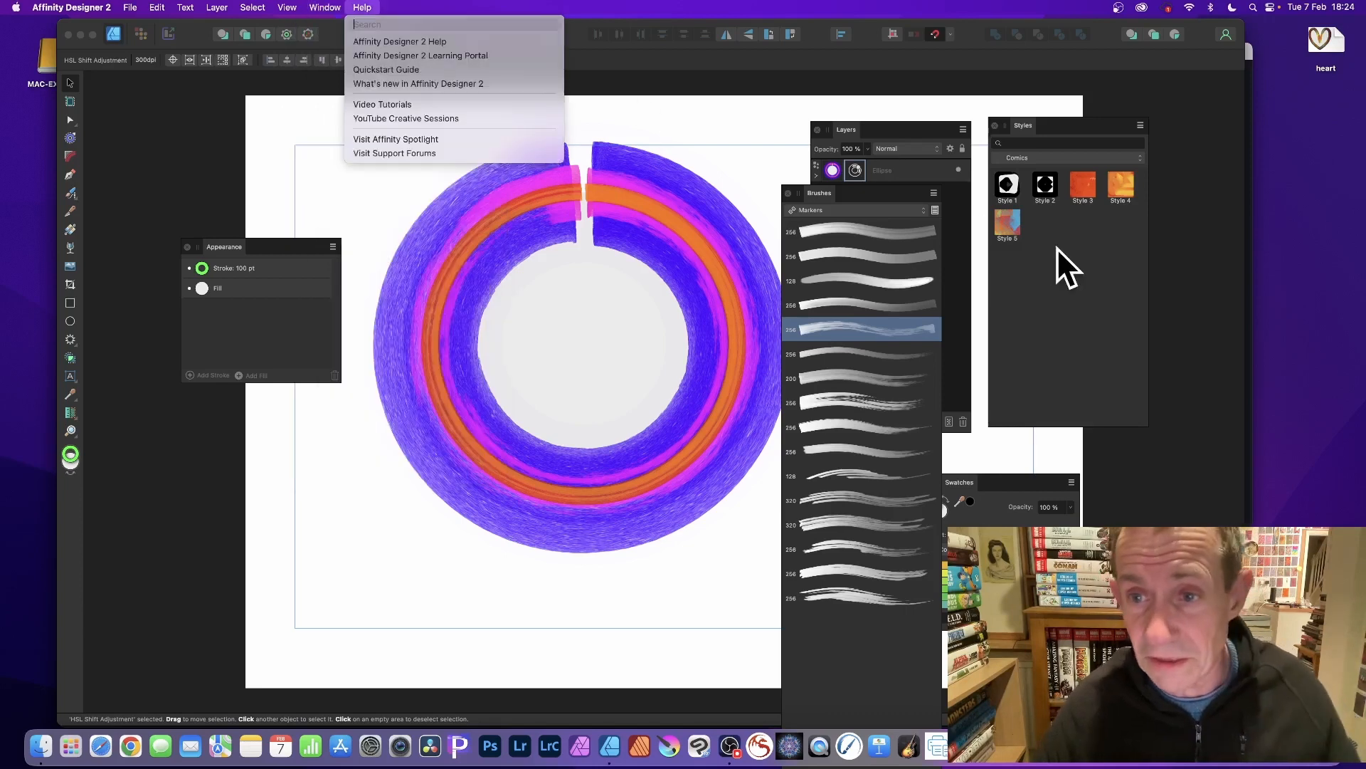
Step: Try to add a style to the Comics category from the selected HSL Shift adjustment
click(1141, 126)
click(1141, 126)
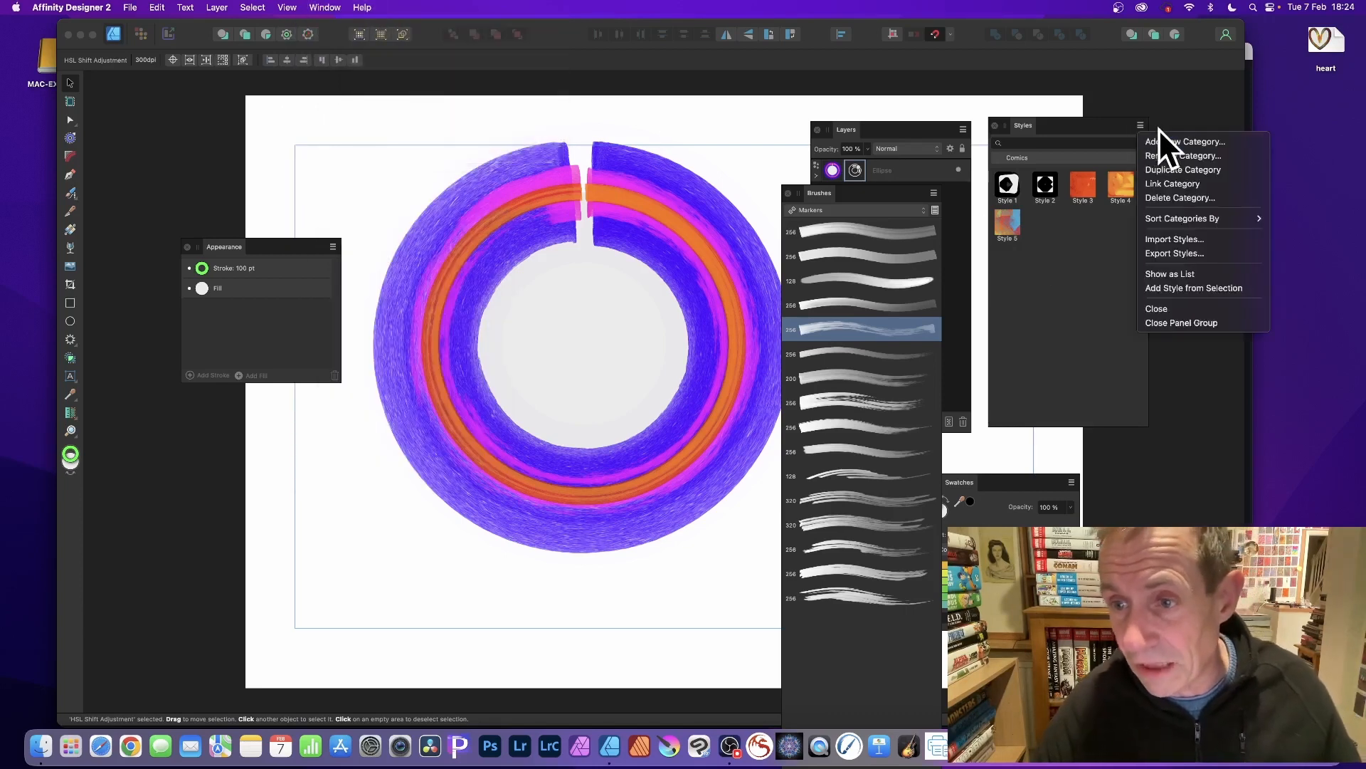
click(1160, 288)
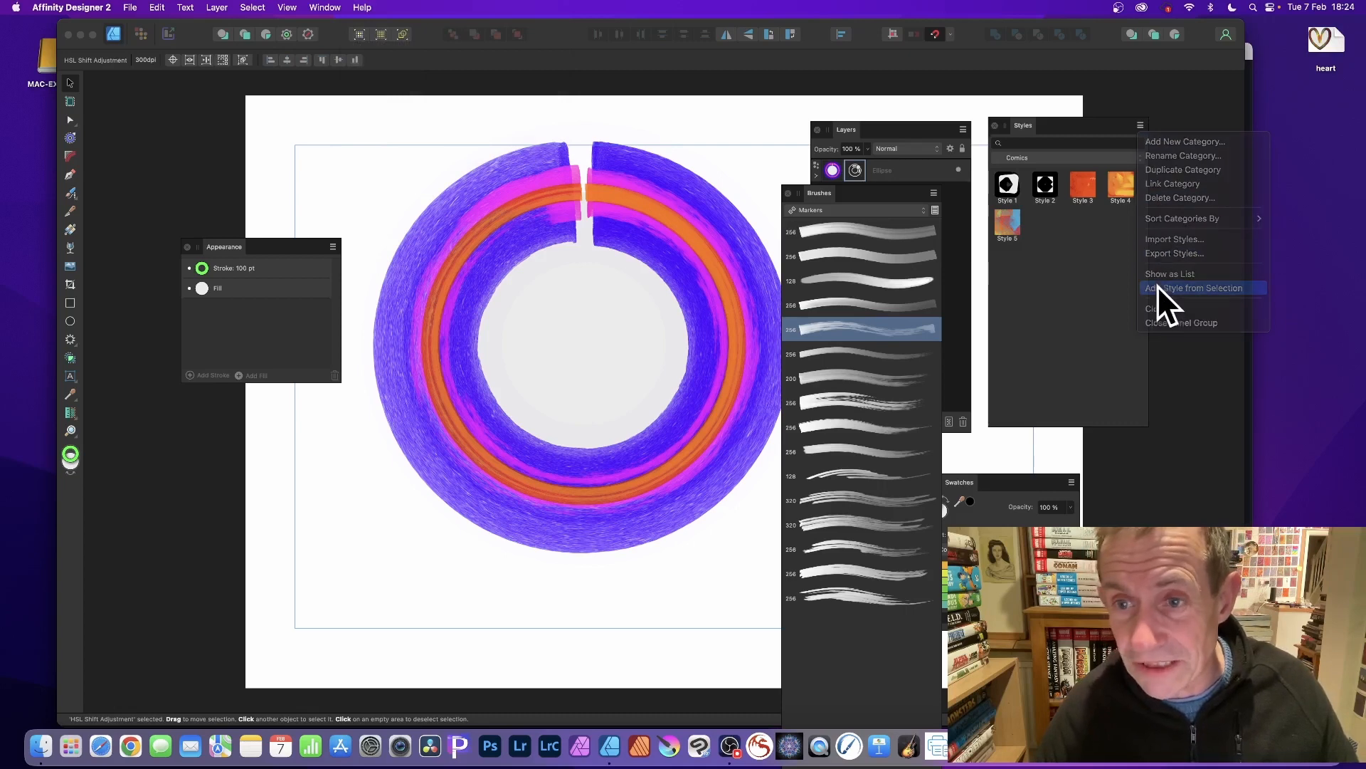
Step: Save the circle's multi-stroke appearance as a new style in the Comics category
click(641, 188)
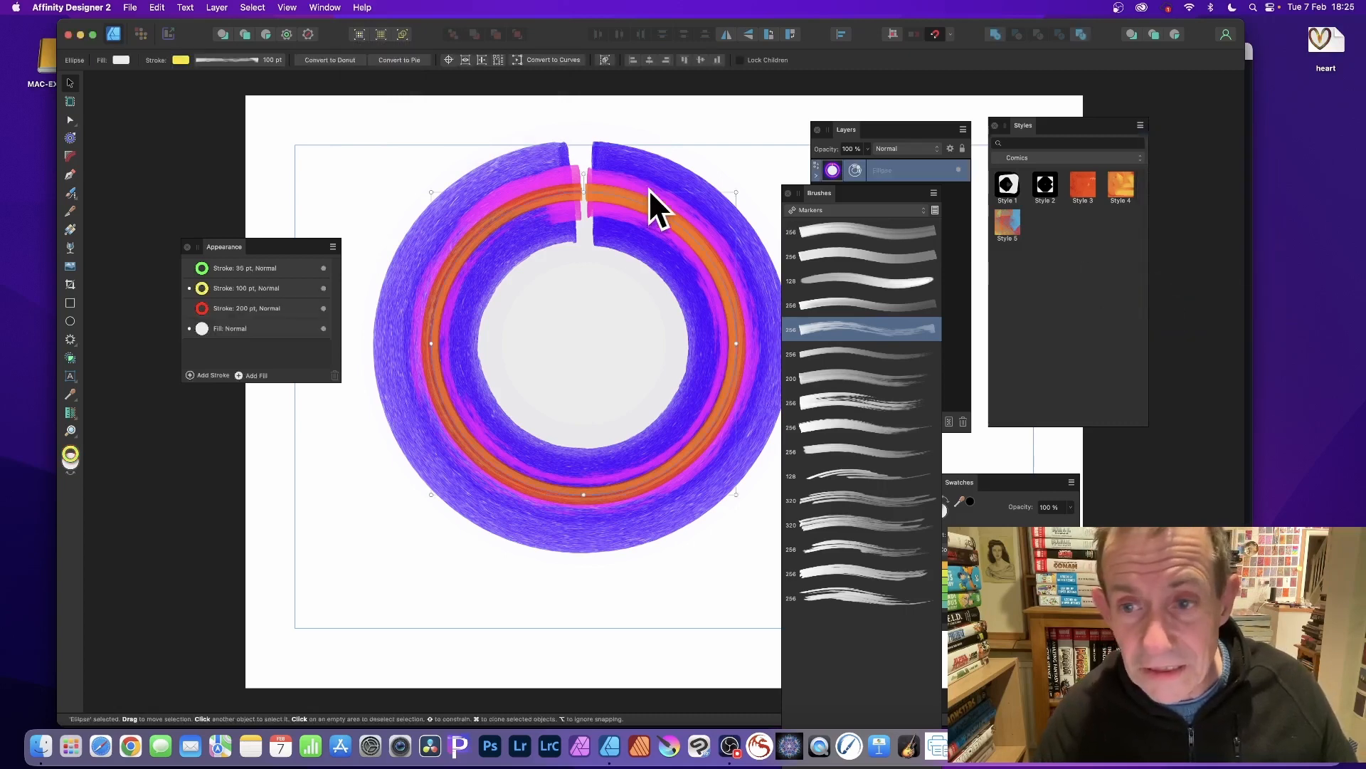
click(1141, 126)
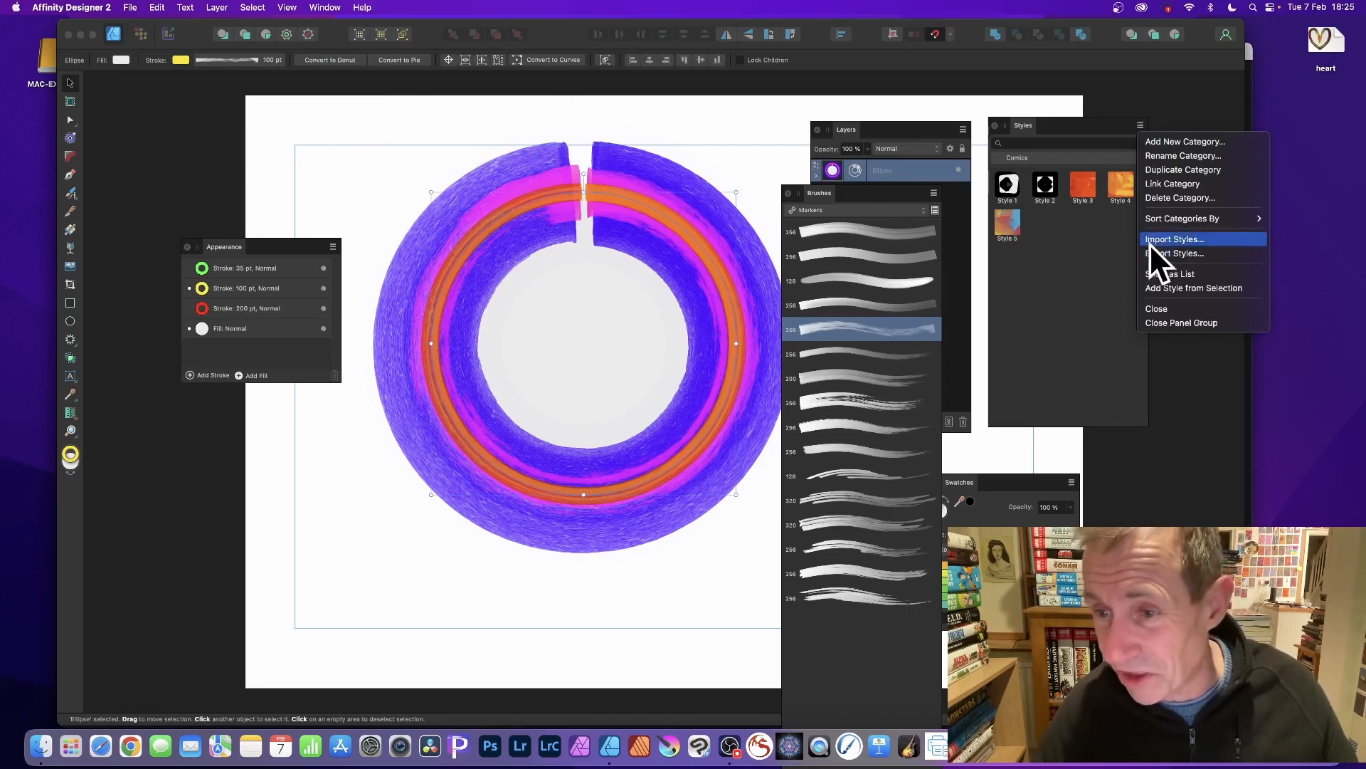
click(1158, 286)
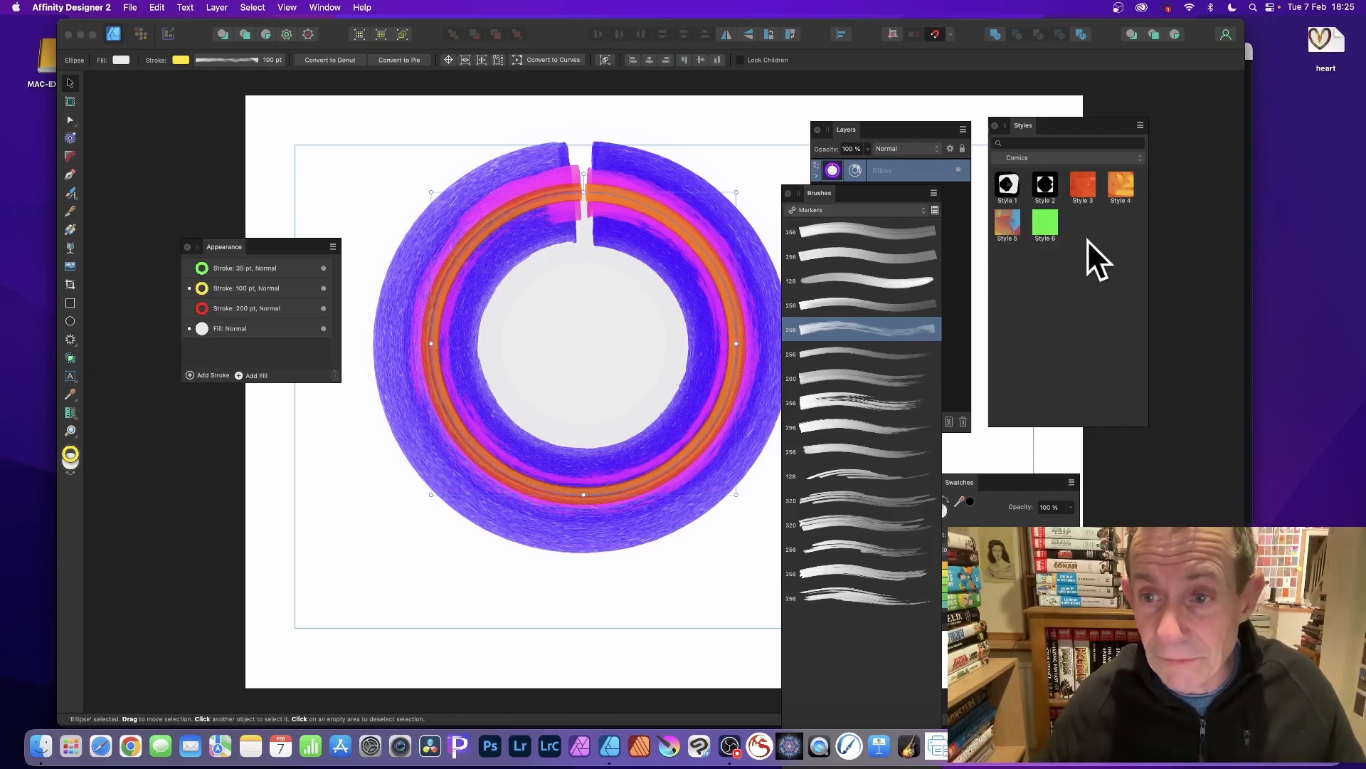
Step: Try other Comics styles on the circle, including Style 5 and Style 4, and reapply Style 6
click(1008, 217)
click(1100, 192)
click(1108, 185)
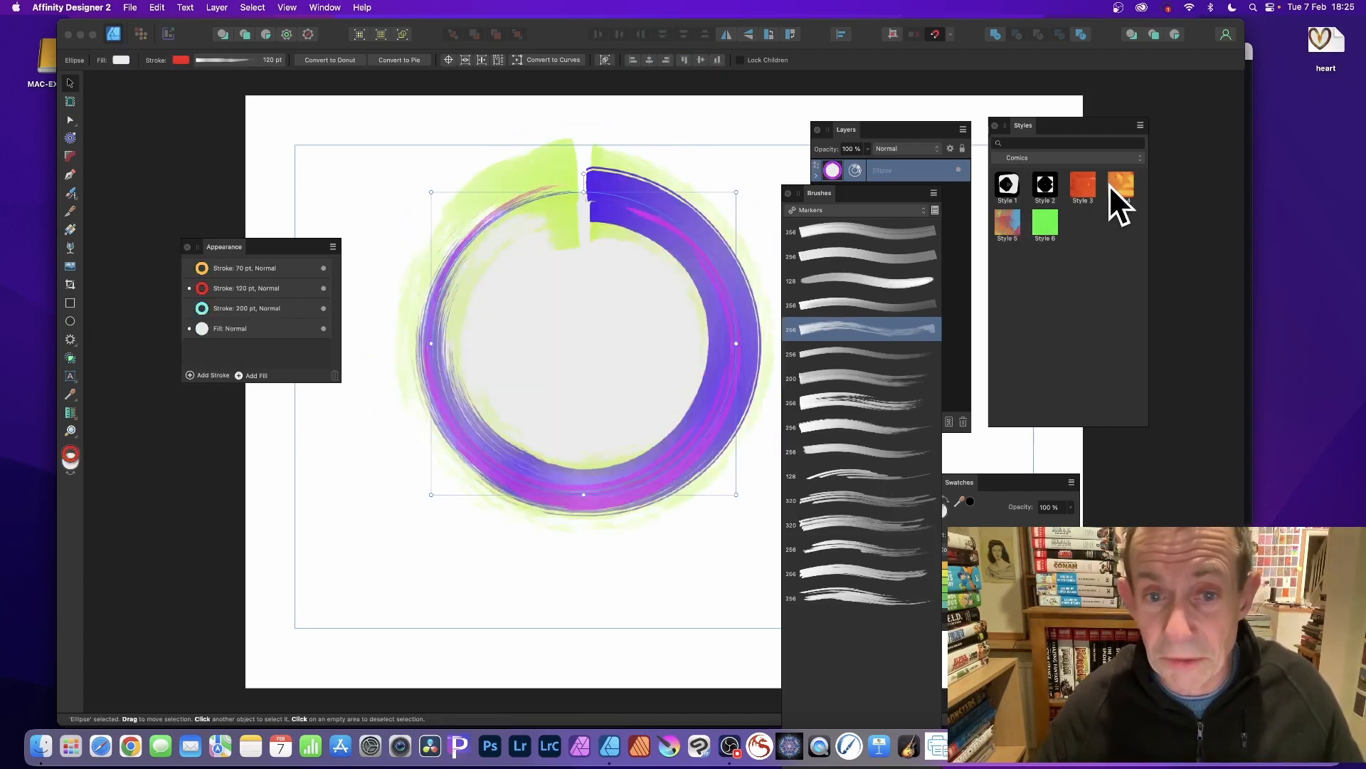
click(1044, 221)
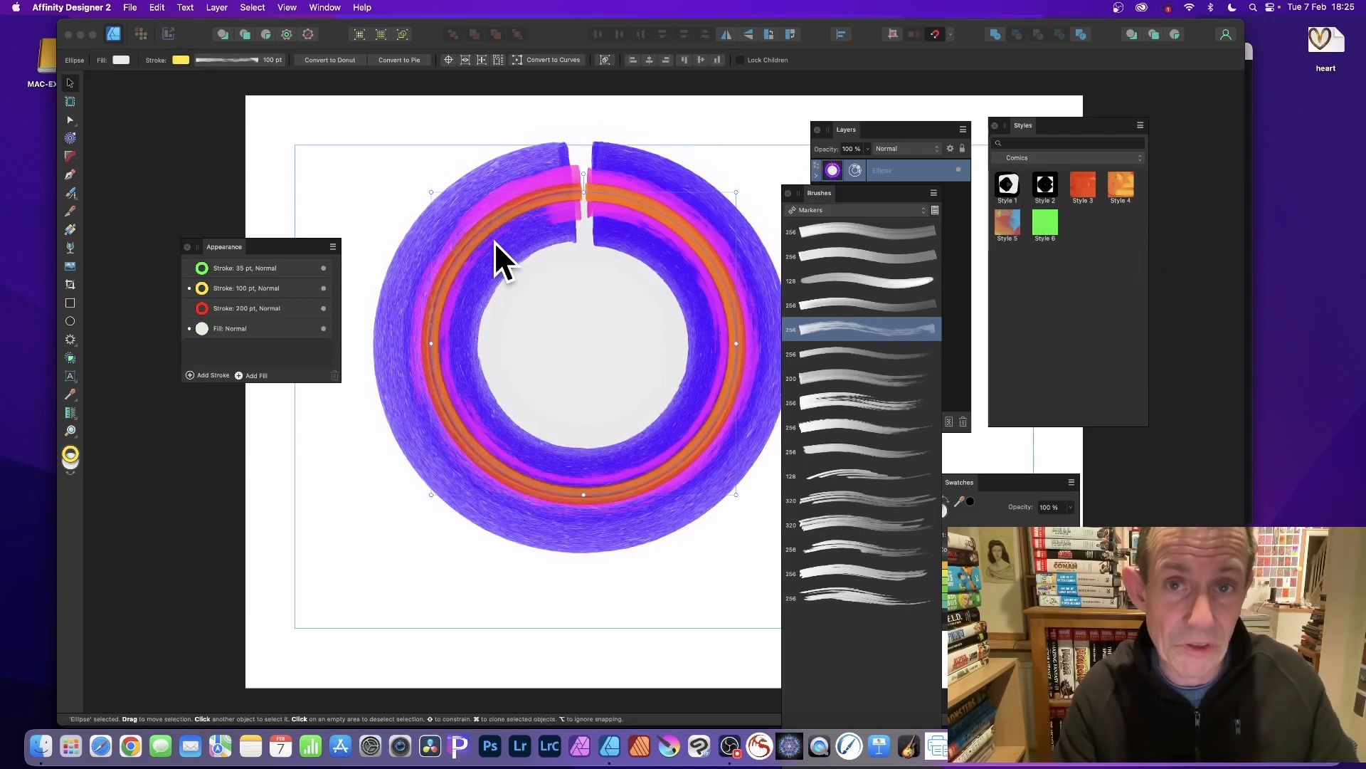
Step: Close the brush list, convert the circle to curves and move its top node slightly down
scroll(494, 241, up, 5)
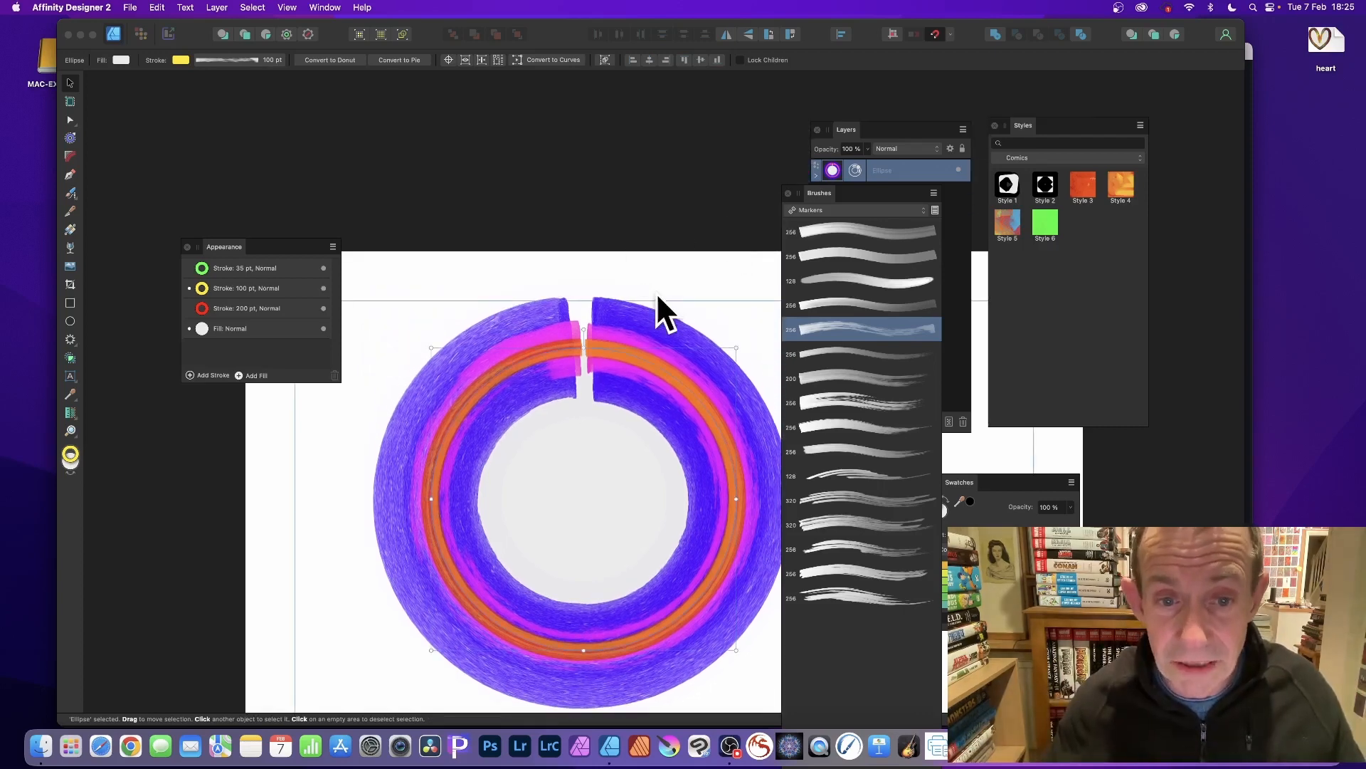
scroll(655, 292, down, 3)
click(790, 193)
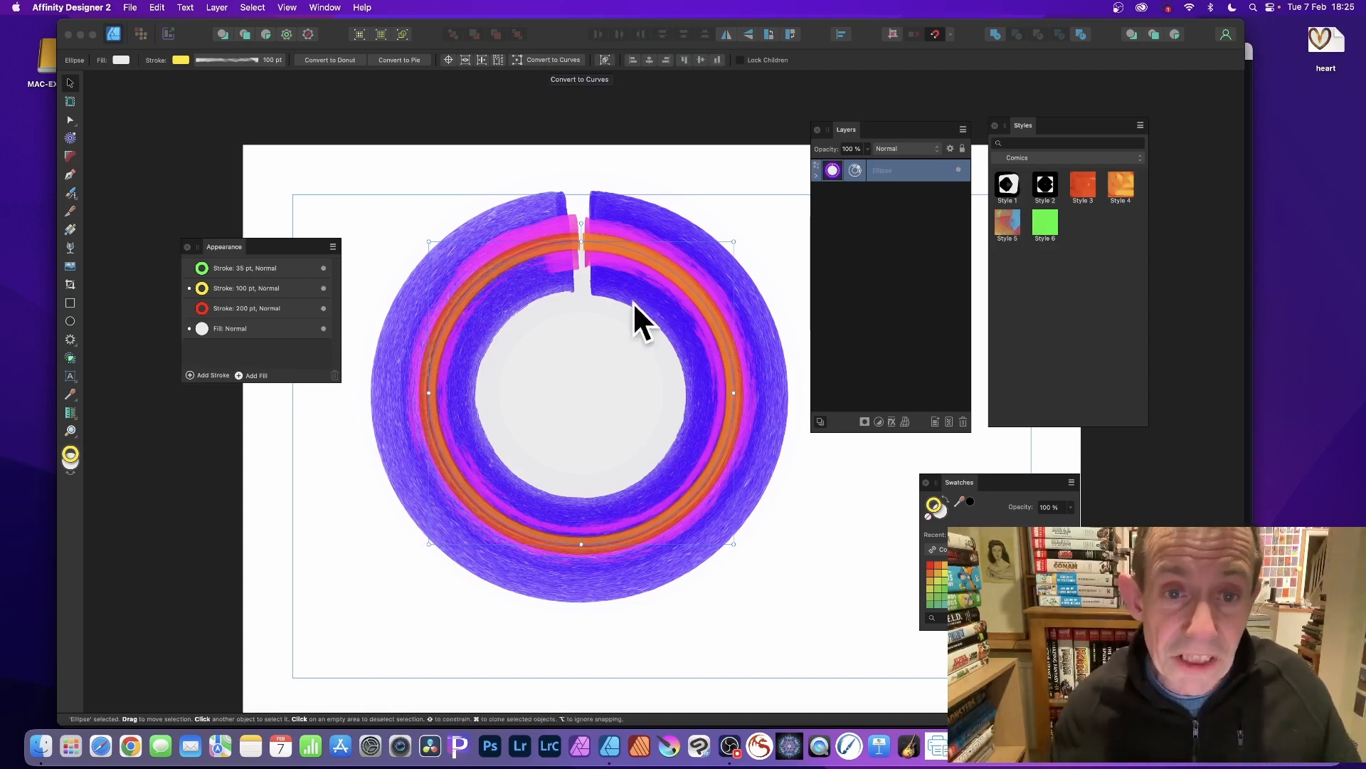
click(555, 60)
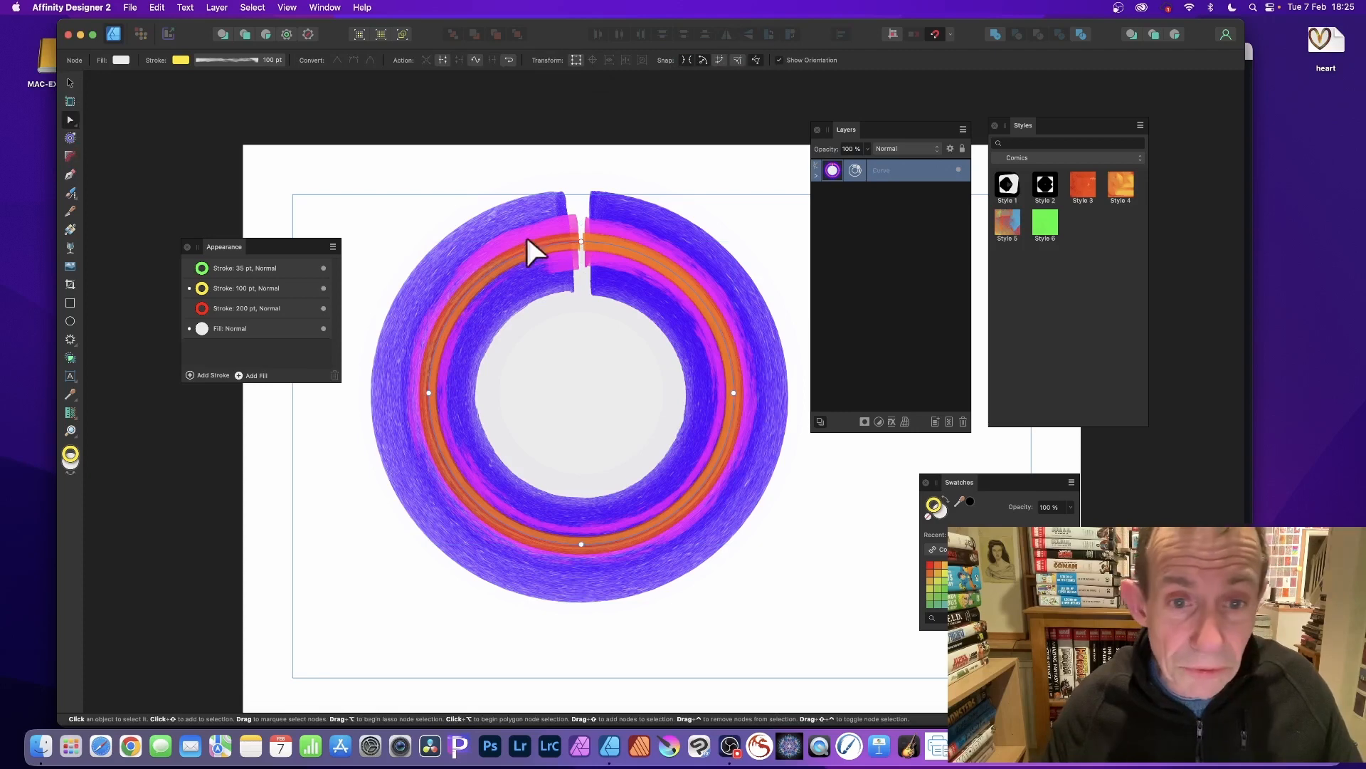
mouse_move(581, 243)
mouse_down()
mouse_move(589, 189)
mouse_move(344, 294)
mouse_move(662, 244)
mouse_move(549, 259)
mouse_move(581, 265)
mouse_up()
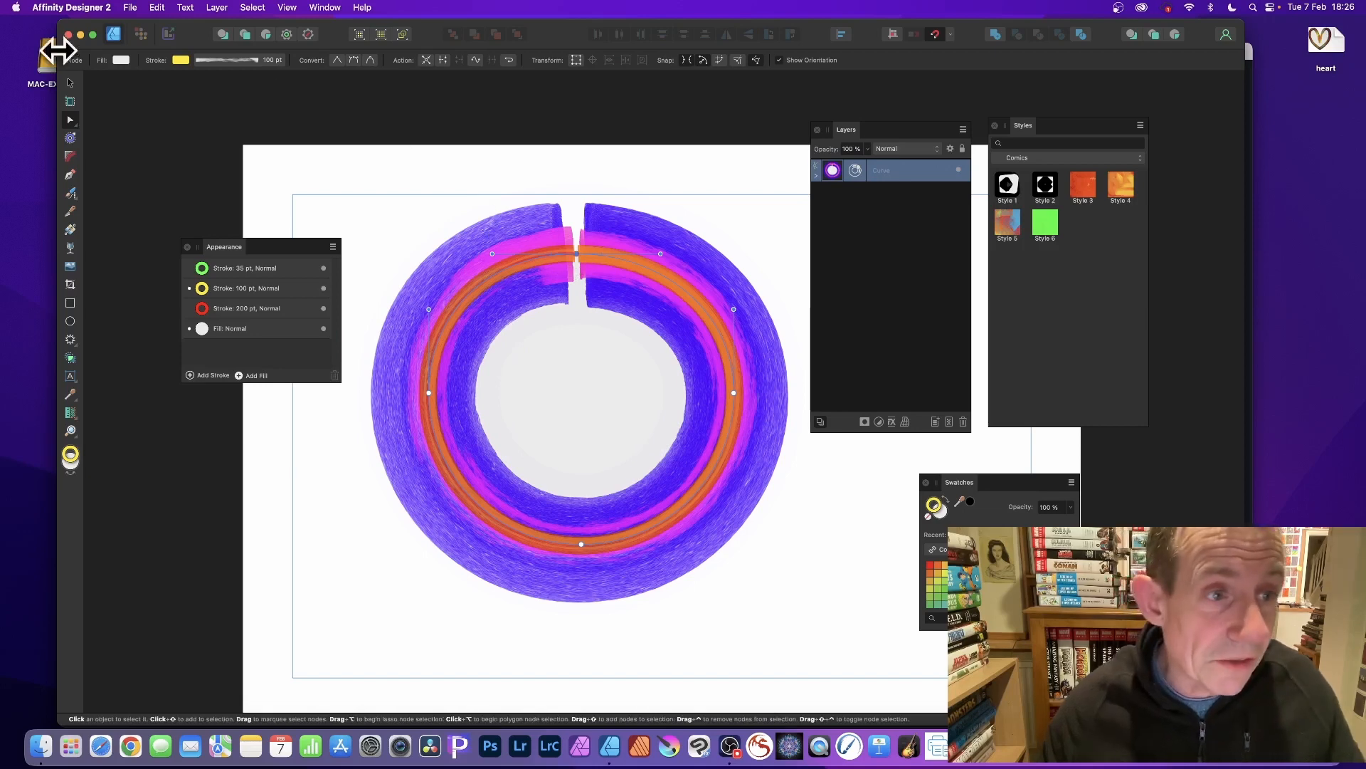
Step: Give the curve a ring-shaped contour with an unfilled centre and a radius of about 26.4 mm
click(71, 138)
drag(565, 296, 674, 191)
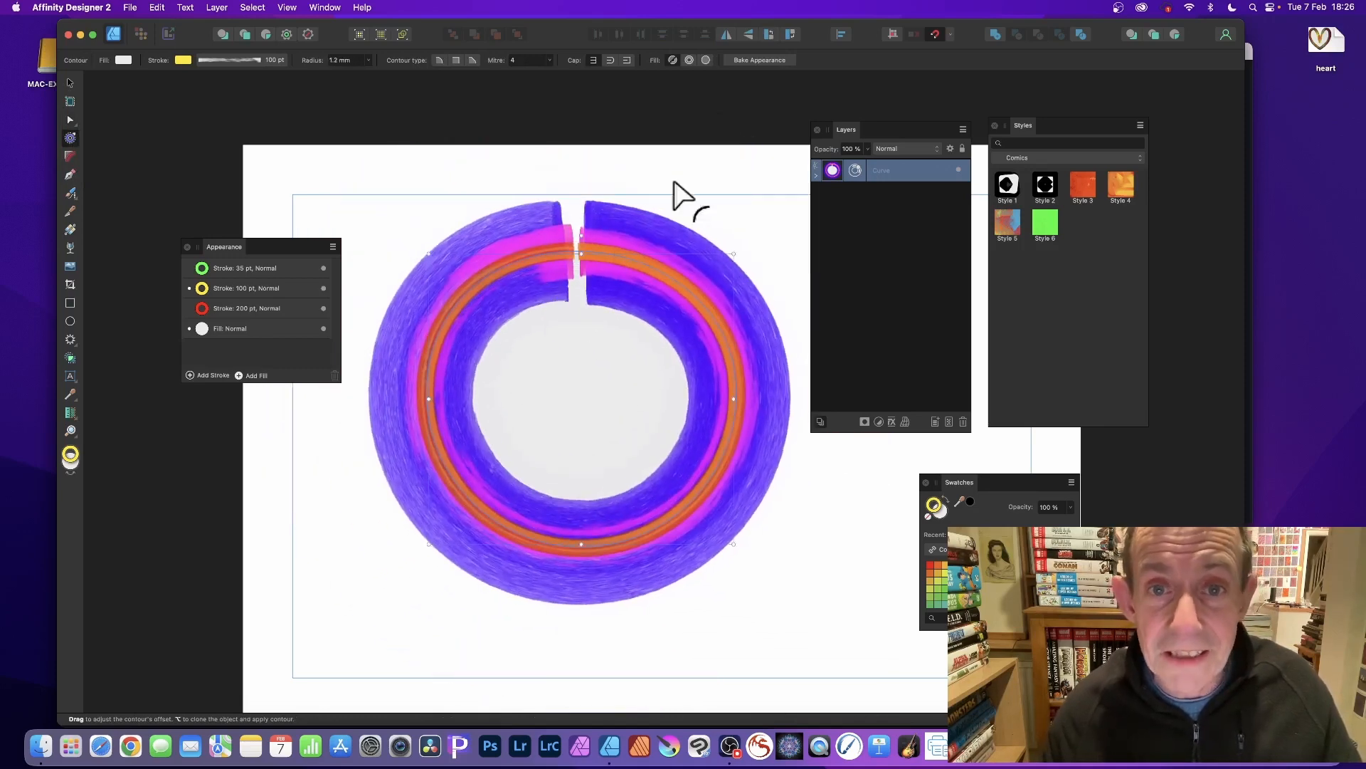
click(689, 60)
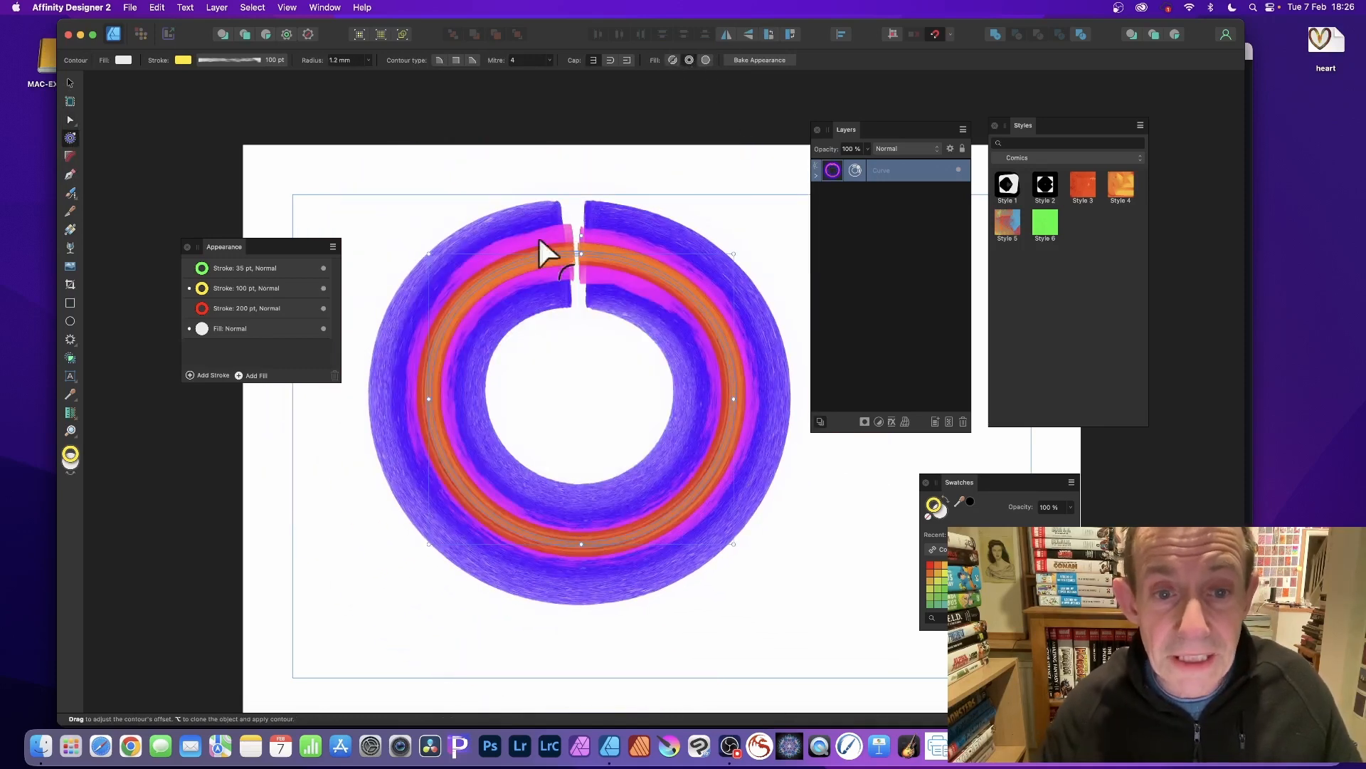
drag(534, 305, 577, 359)
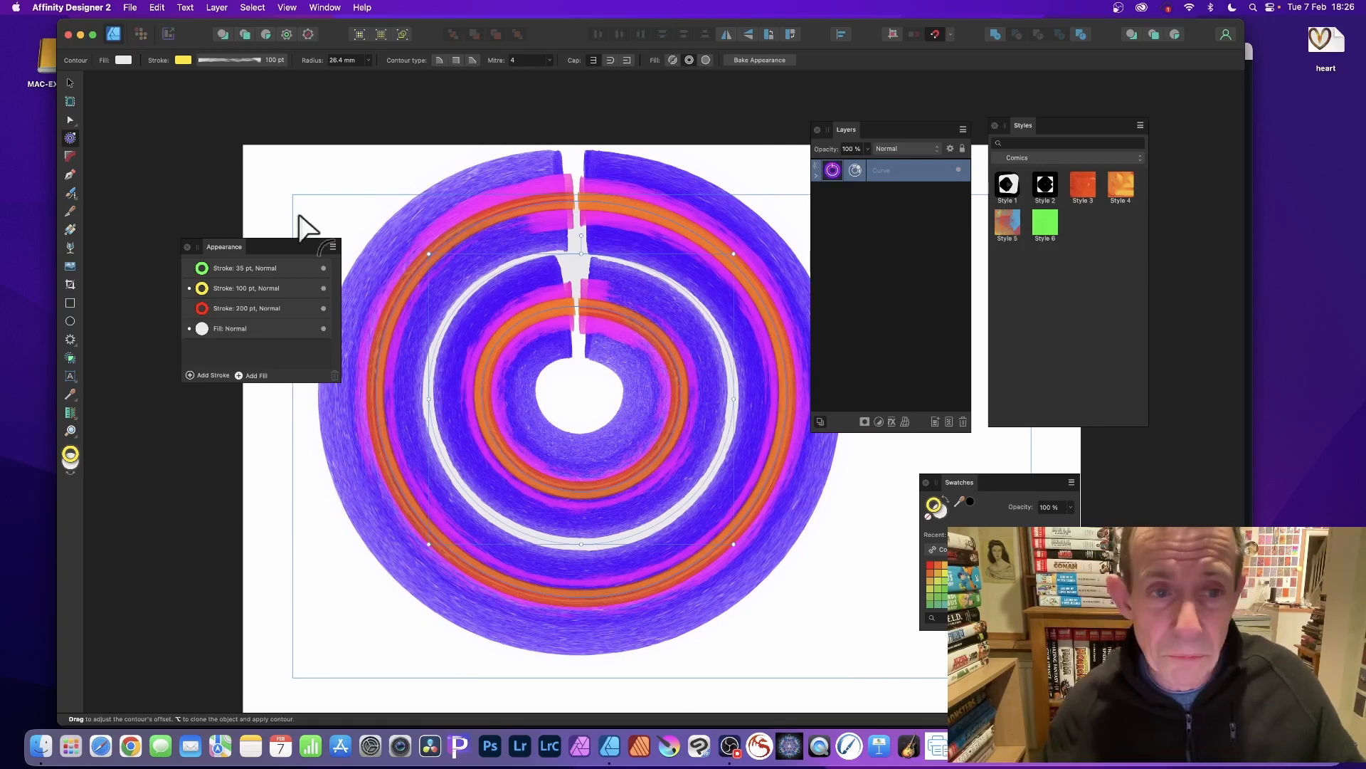
Step: Bend the curve's upper-left segment inward with its top node handle, and select all of the curve's nodes
click(69, 120)
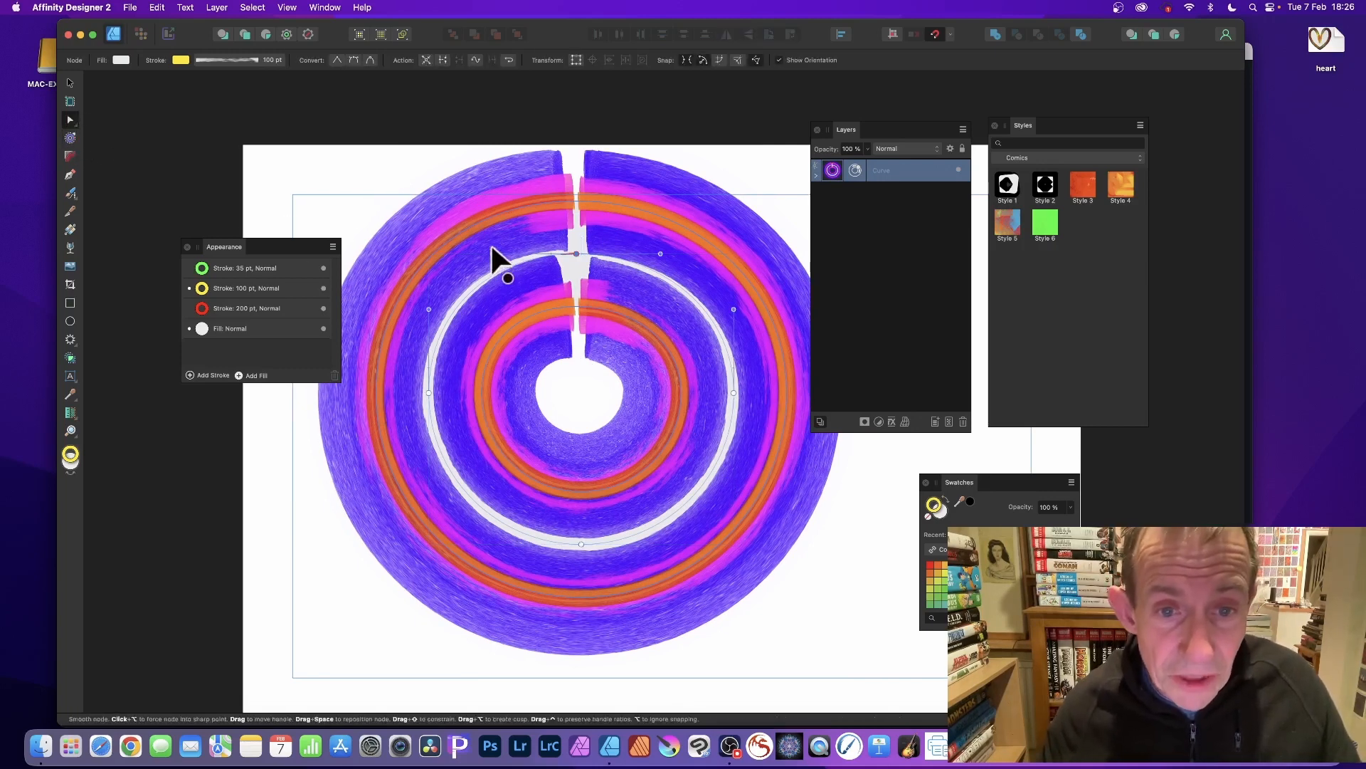
drag(492, 246, 451, 345)
drag(276, 100, 875, 677)
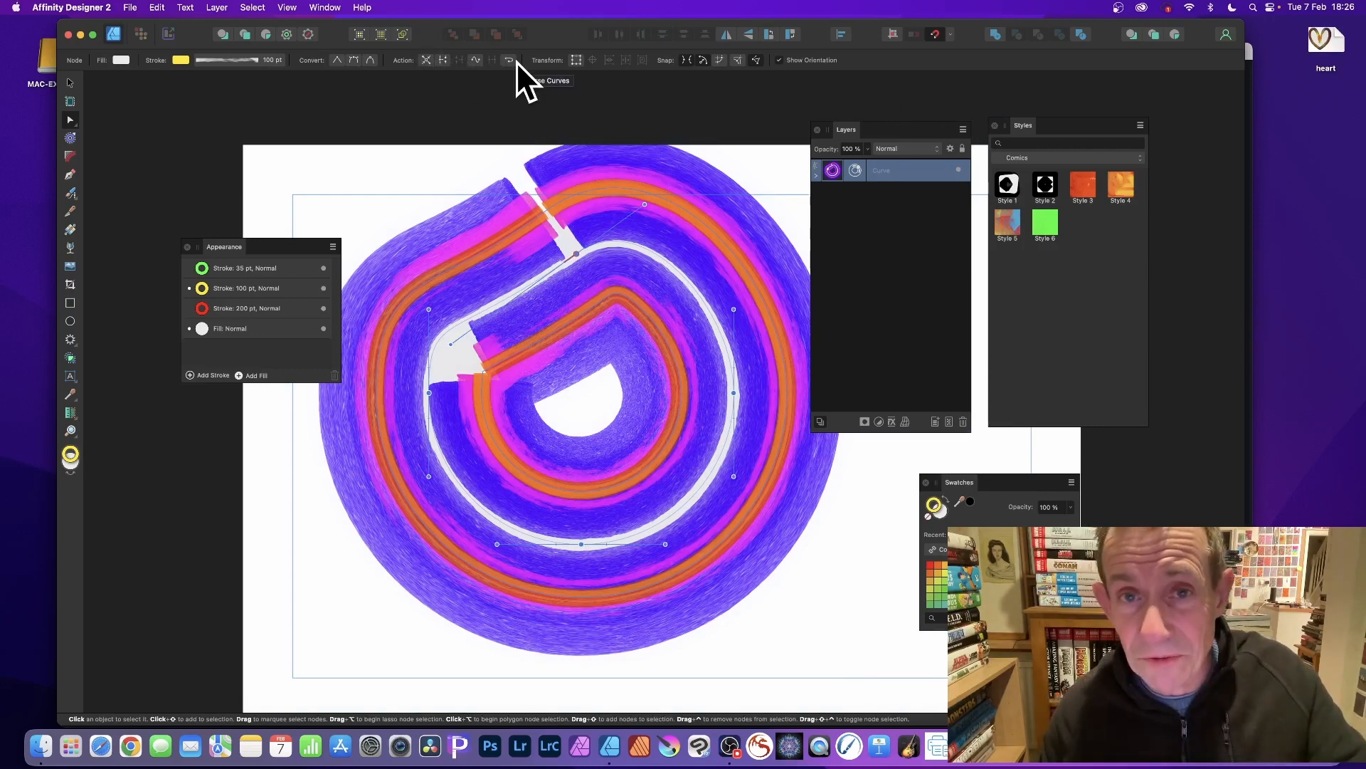
Step: Open the document in Affinity Photo for editing, and move the overlapping Channels and Layers panels apart
click(130, 7)
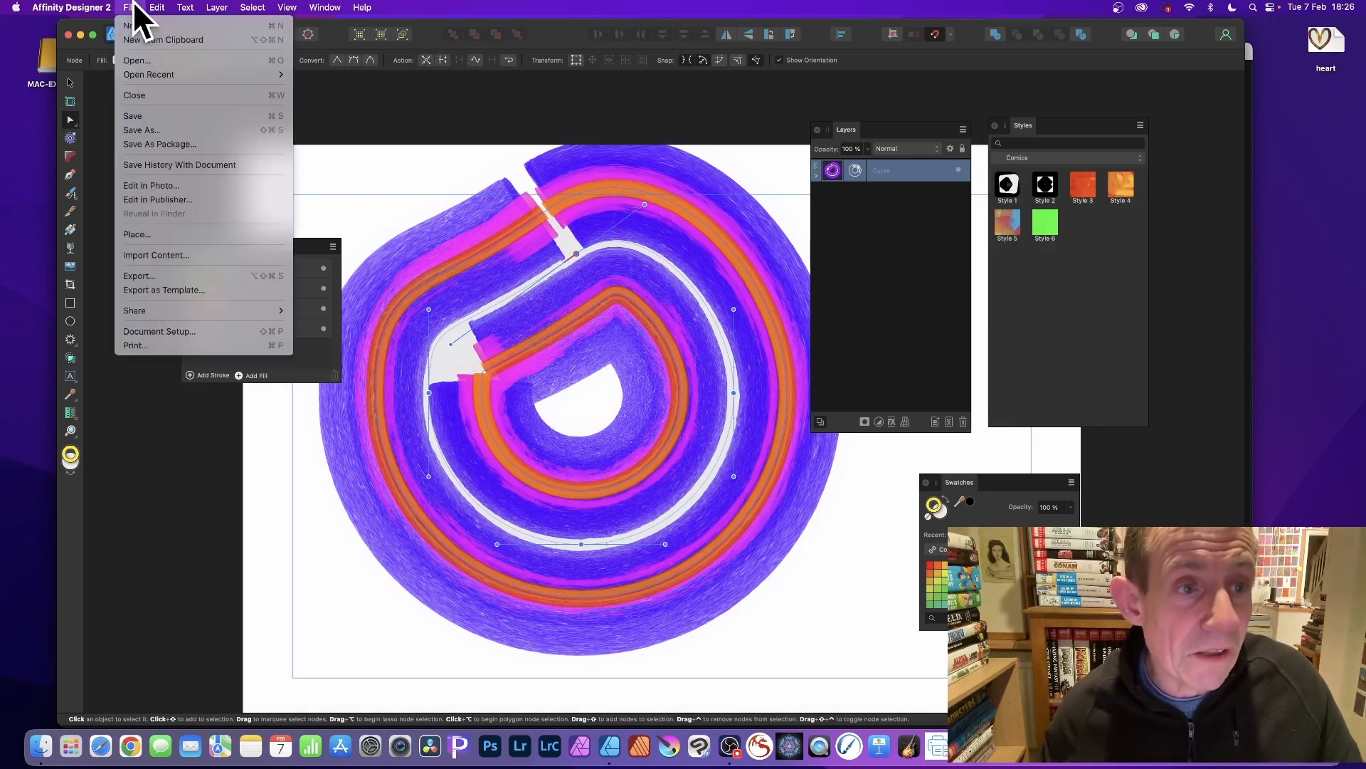
click(151, 187)
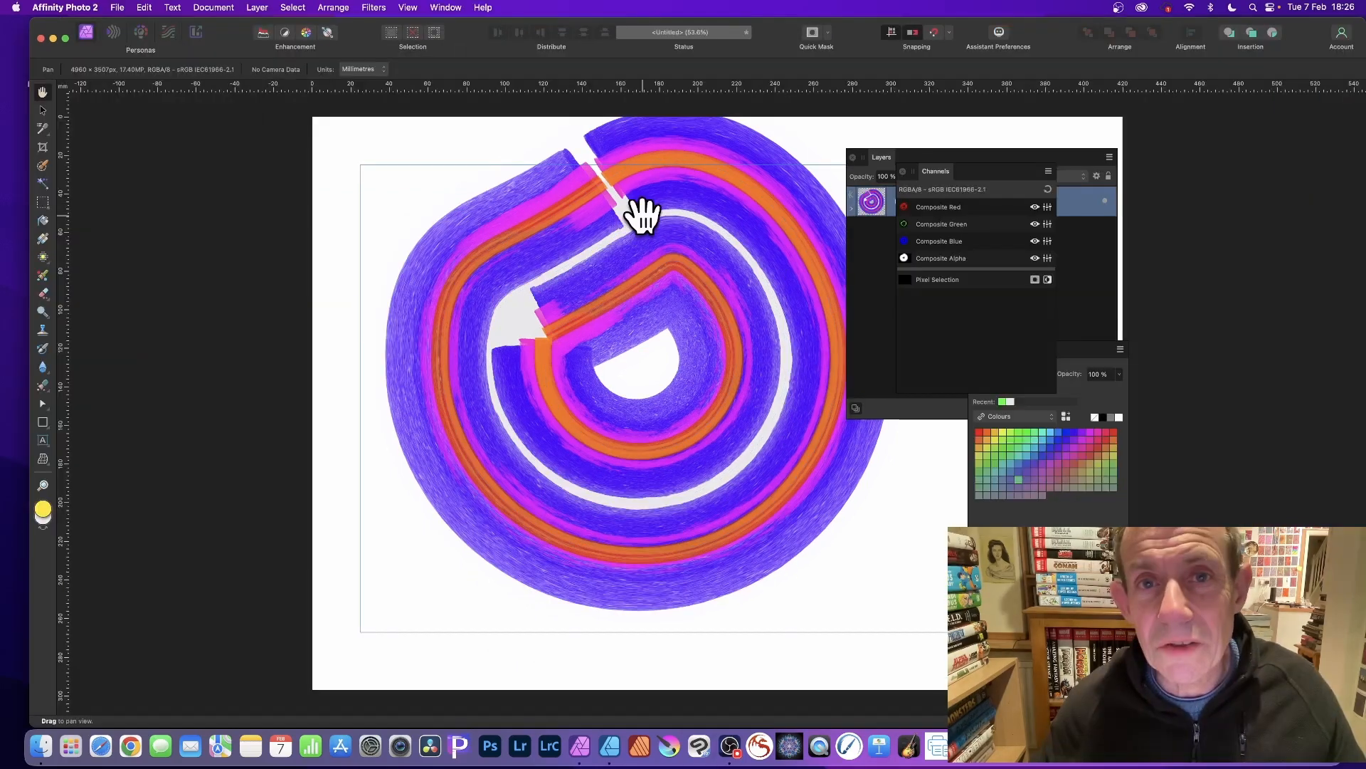
click(42, 111)
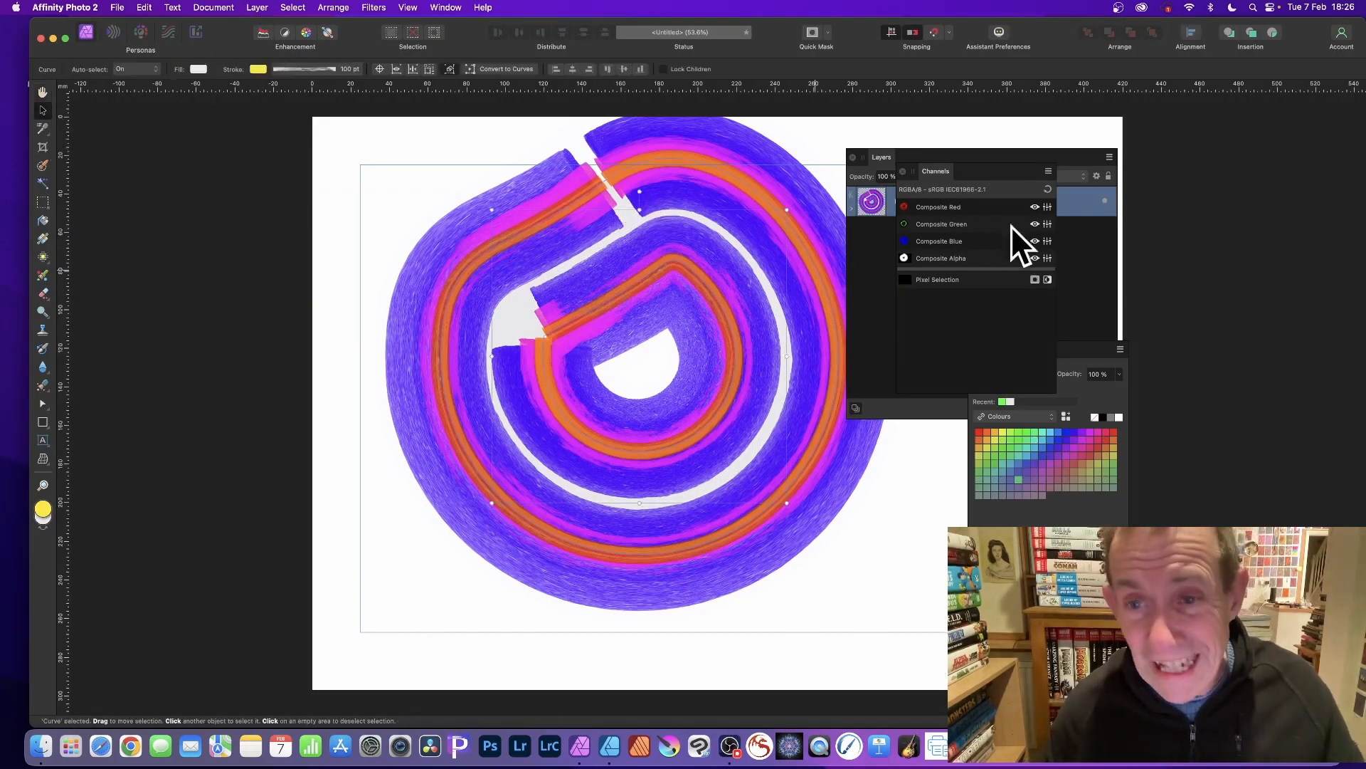
drag(929, 165, 1210, 188)
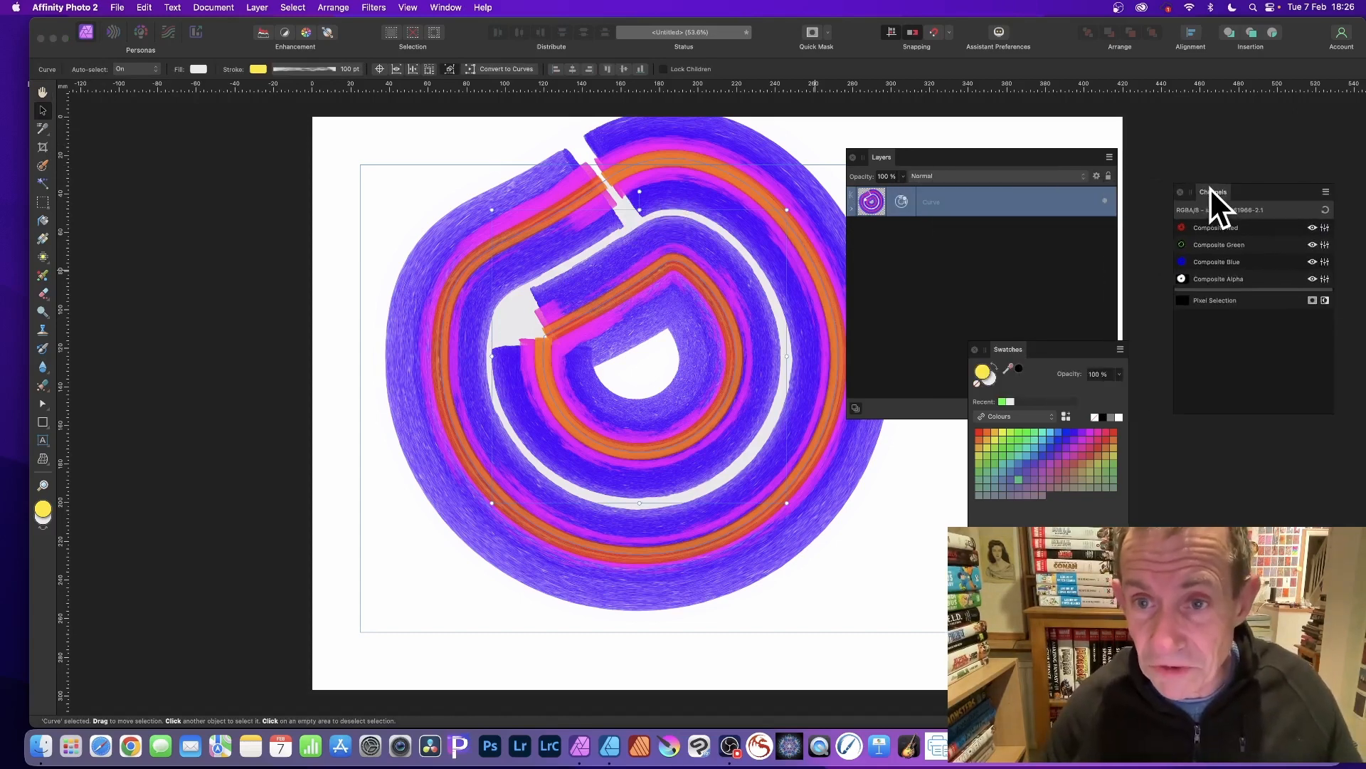
drag(886, 164, 840, 136)
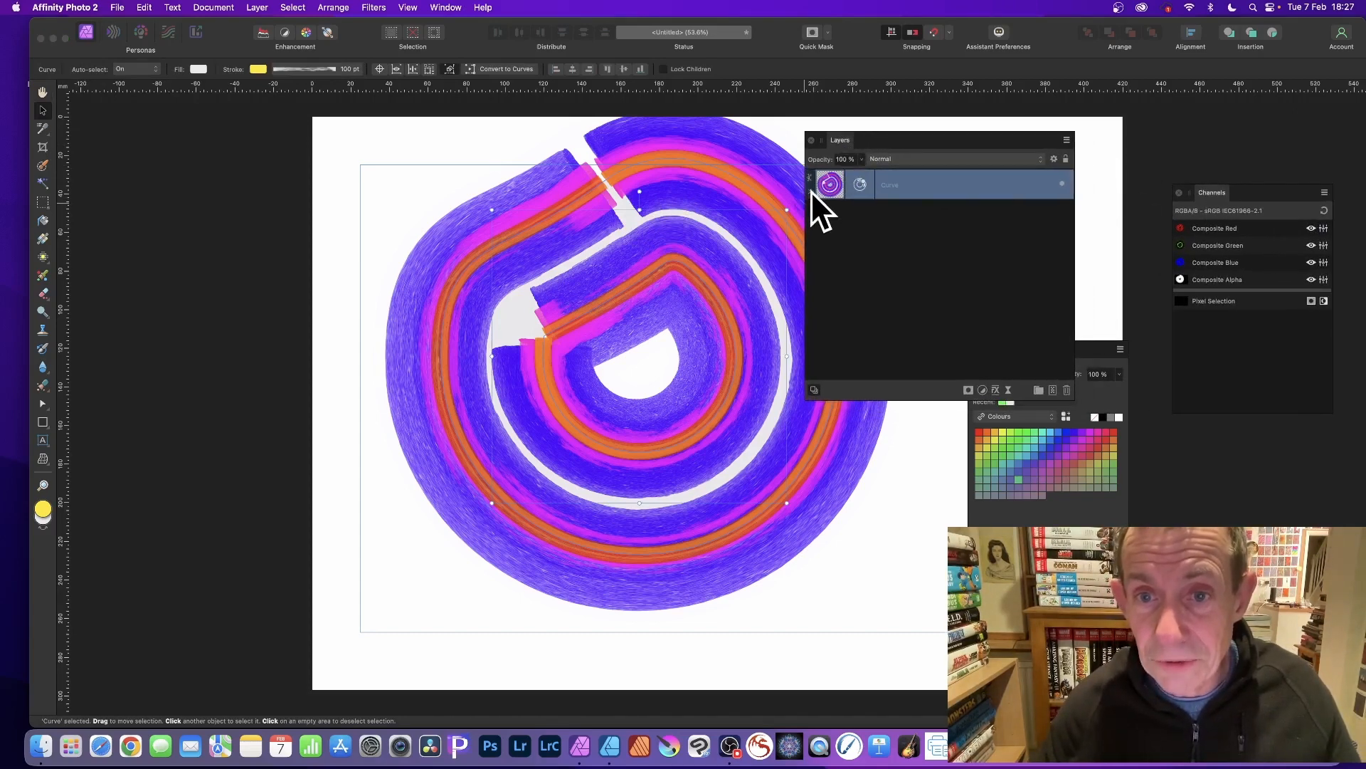
Step: Expand the Curve layer to inspect its nested HSL Shift Adjustment, and look over the available filters
click(810, 191)
click(908, 217)
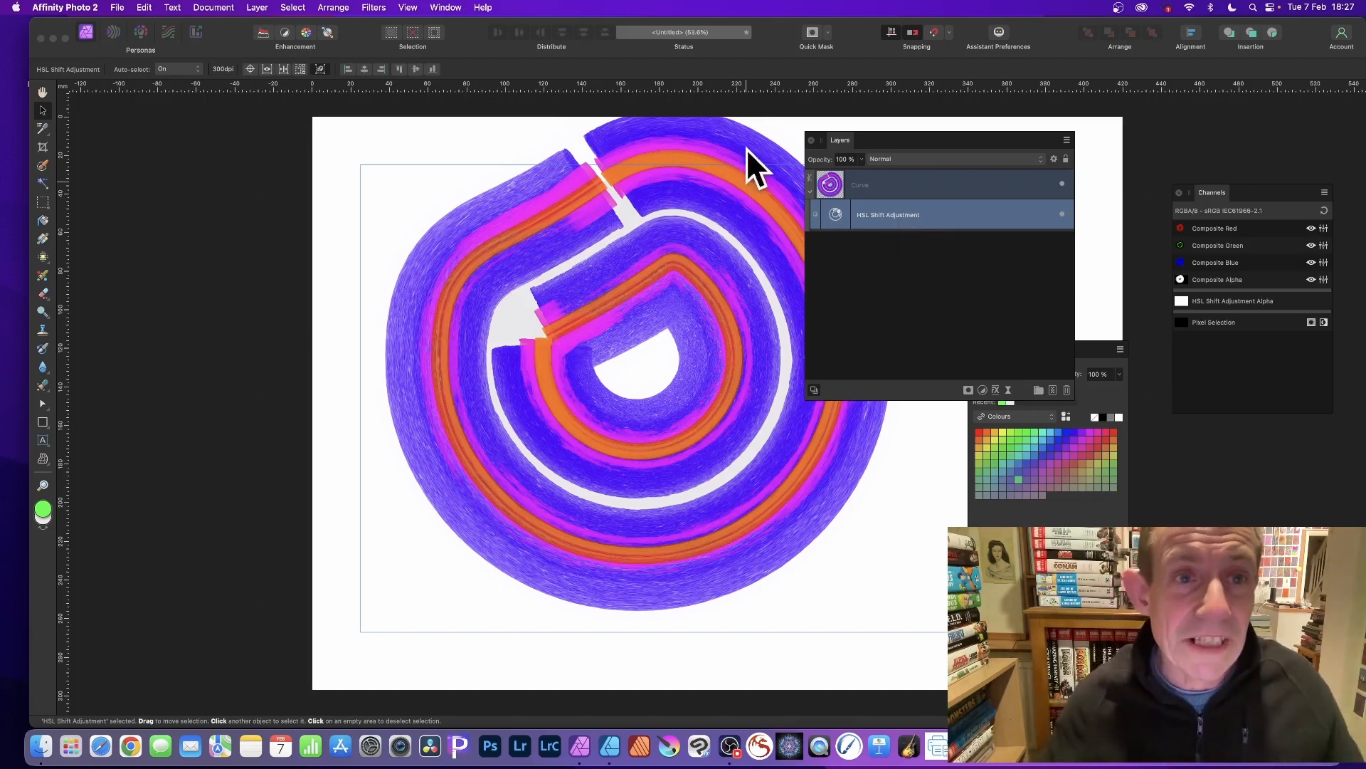
click(374, 8)
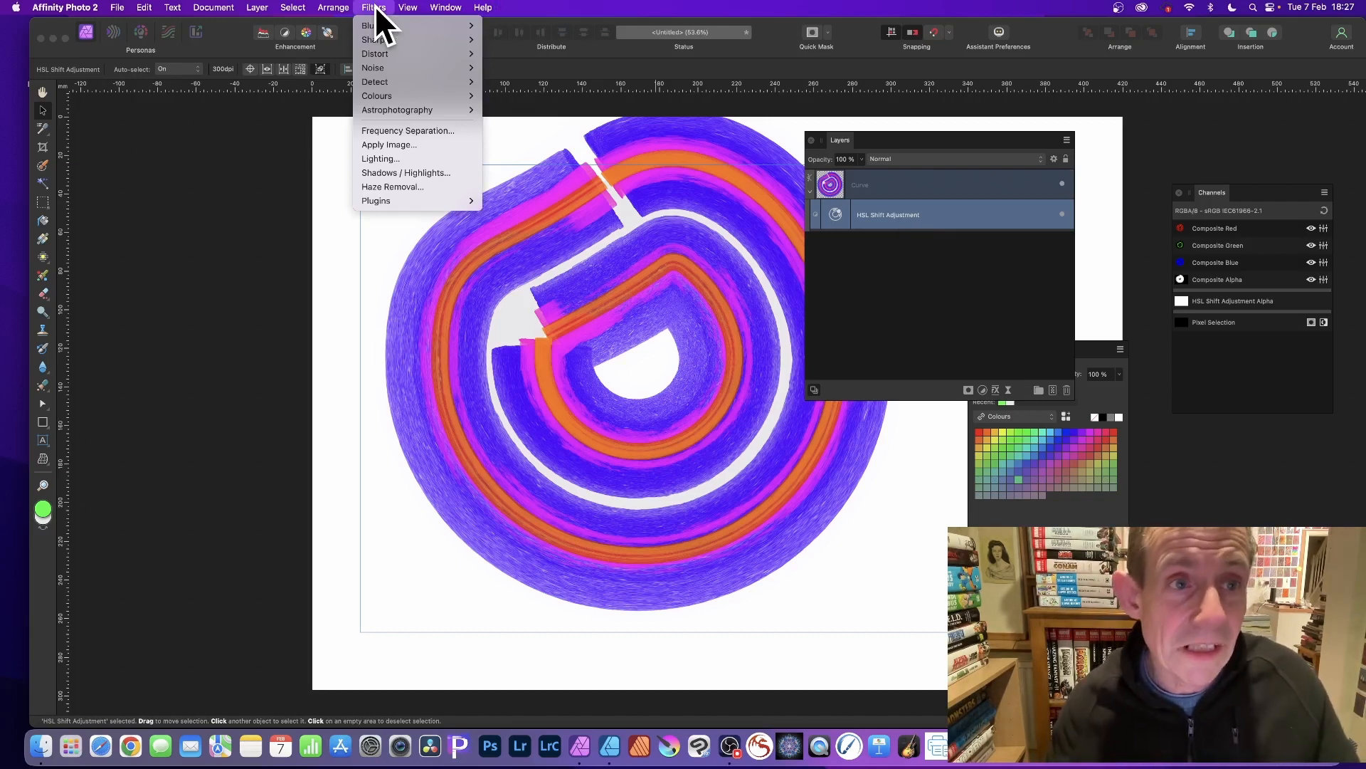
click(837, 183)
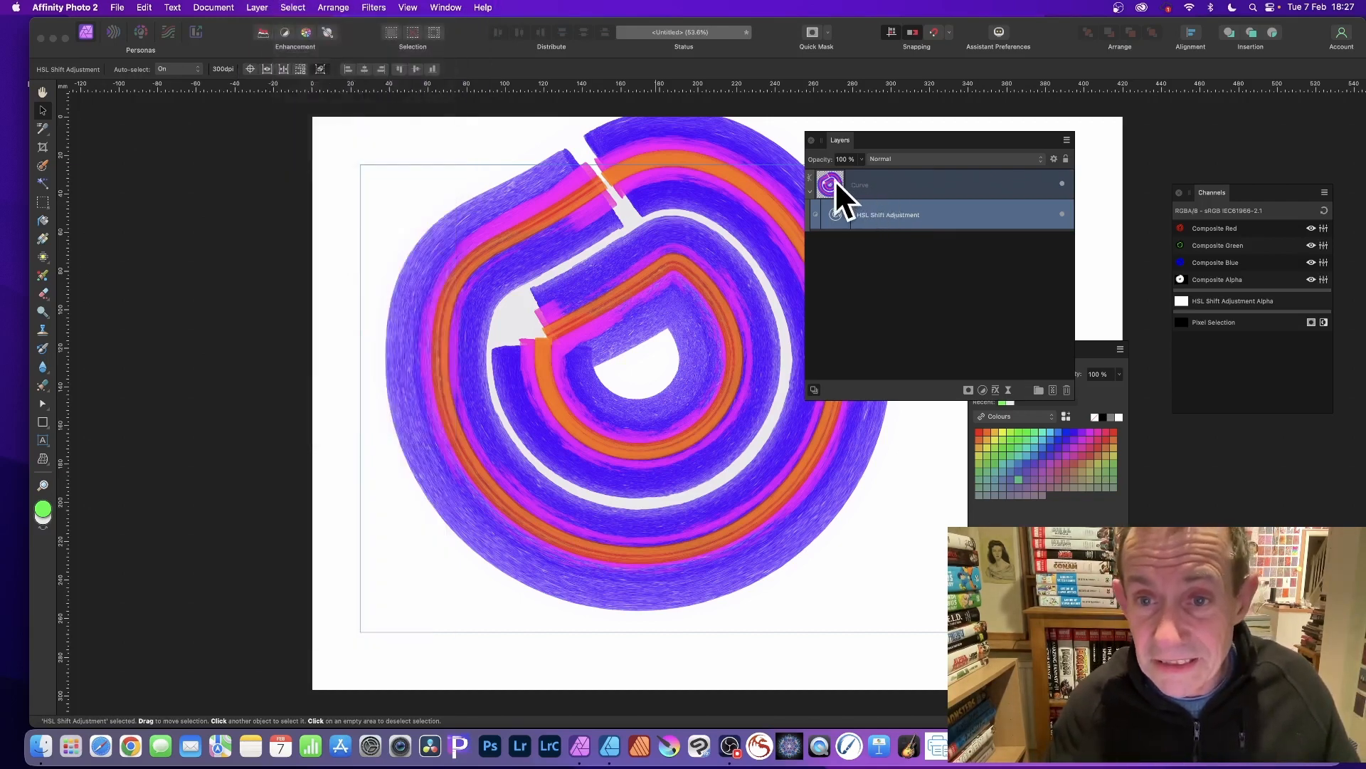
Step: Add a live Twirl distortion filter to the Curve layer
click(837, 185)
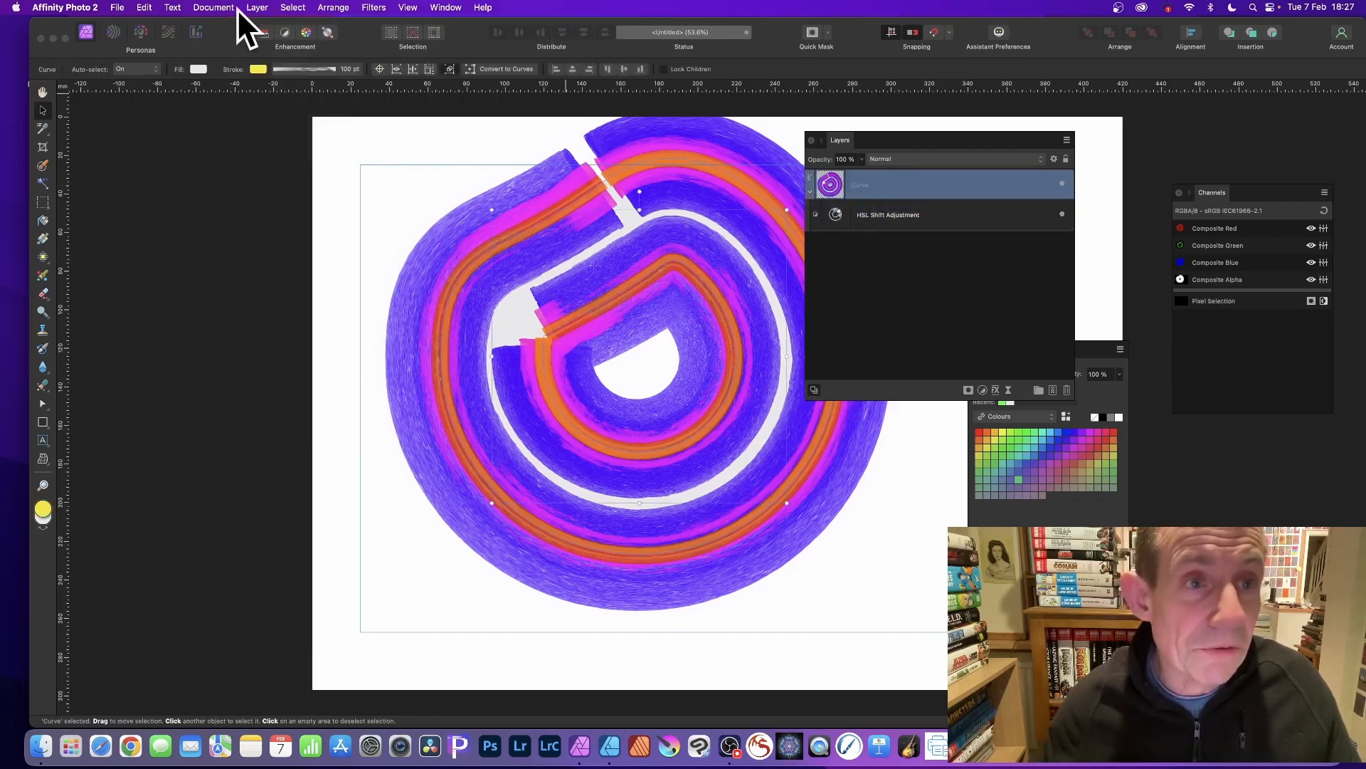
click(256, 8)
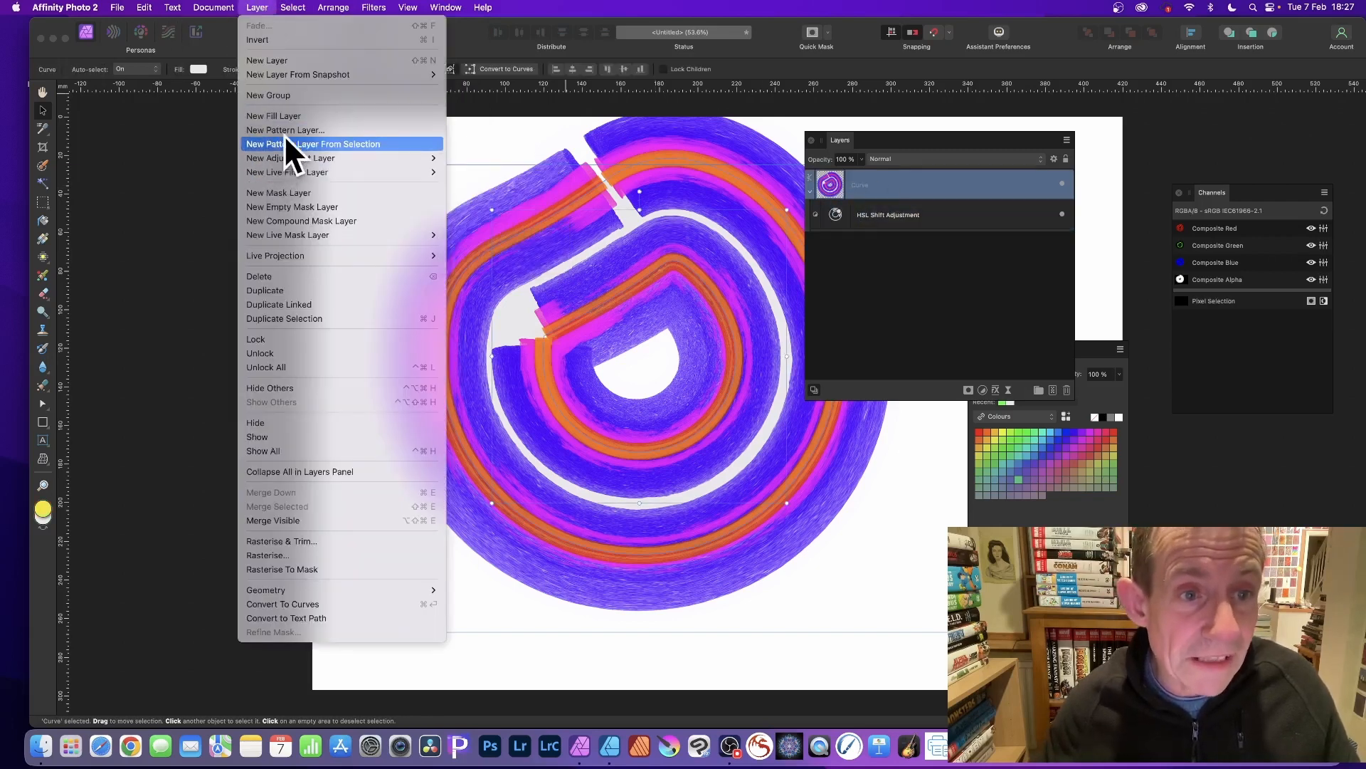
mouse_move(284, 172)
mouse_move(489, 200)
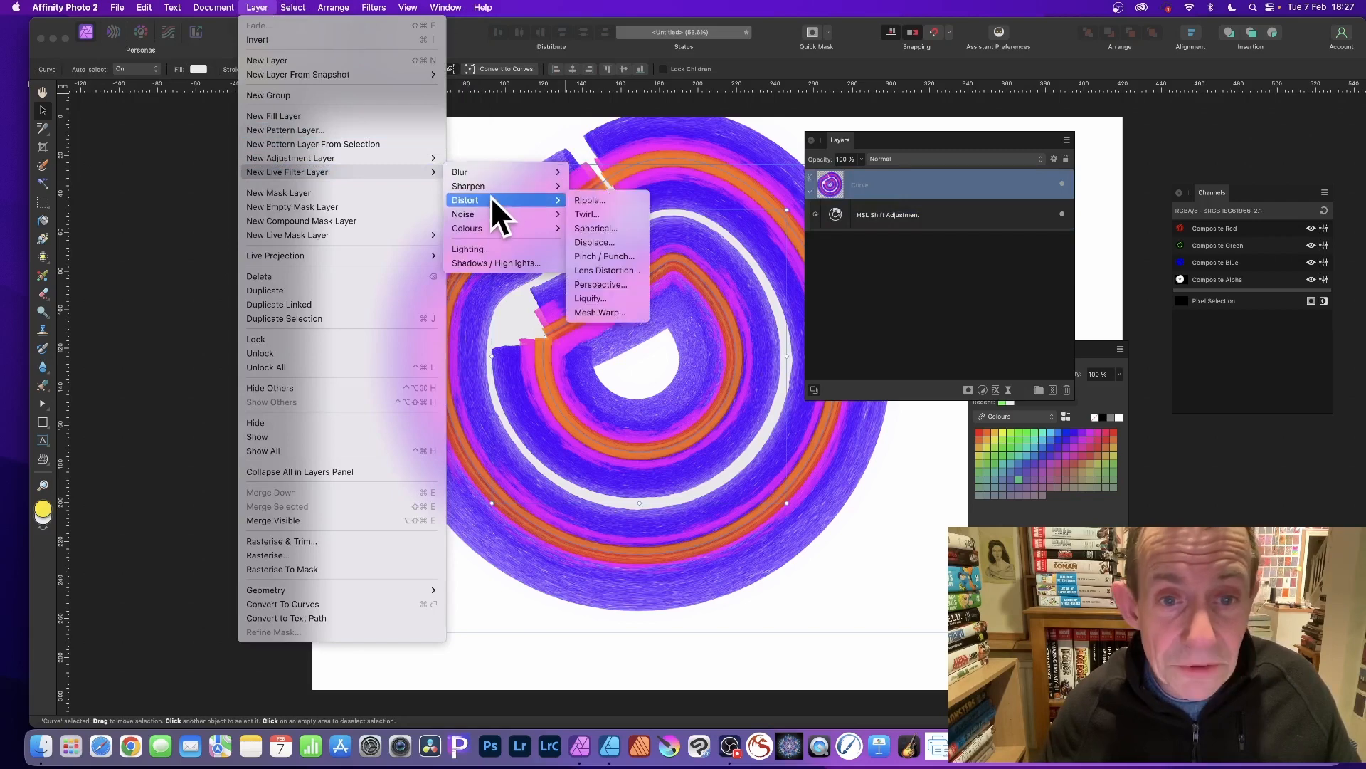
click(595, 213)
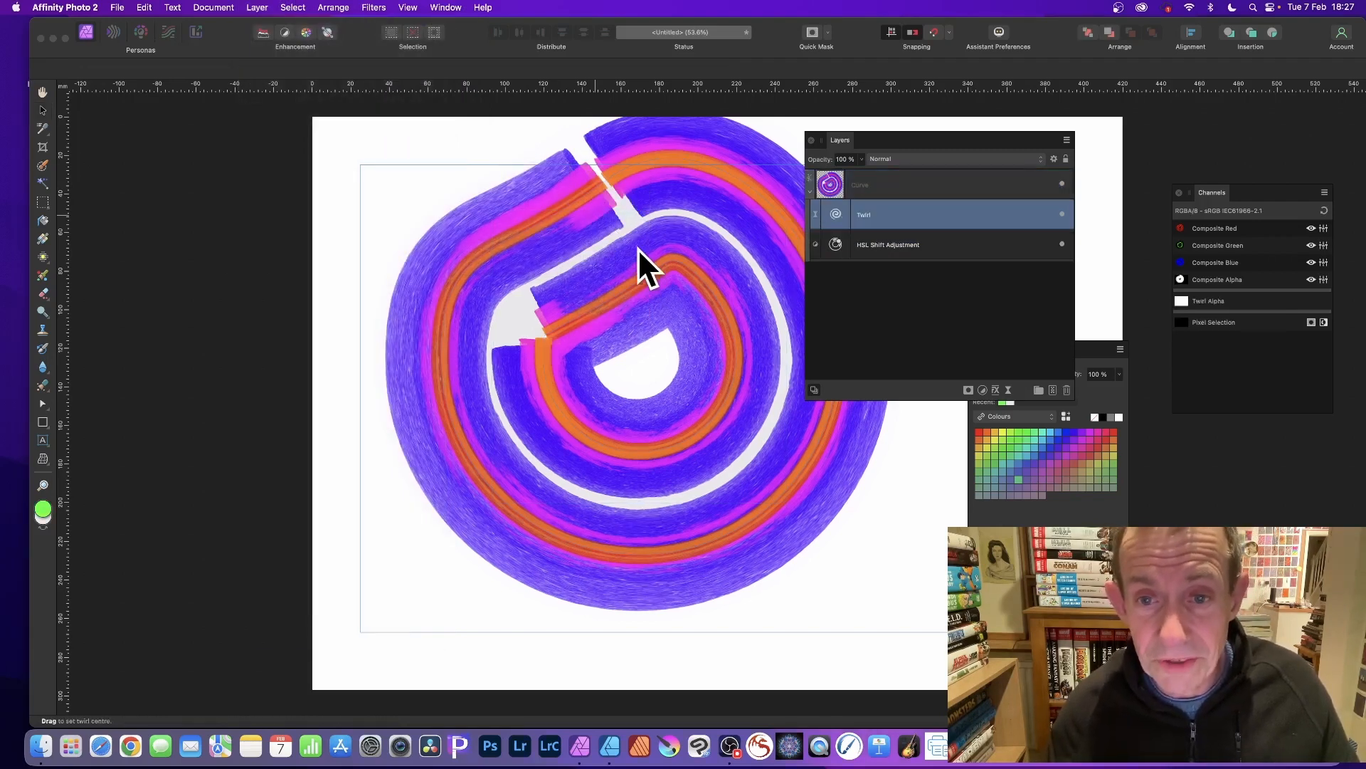
Step: Set the live twirl to an angle of about 474.8° and a radius of 1024 px, centred on the artwork's upper-left part
drag(391, 260, 354, 190)
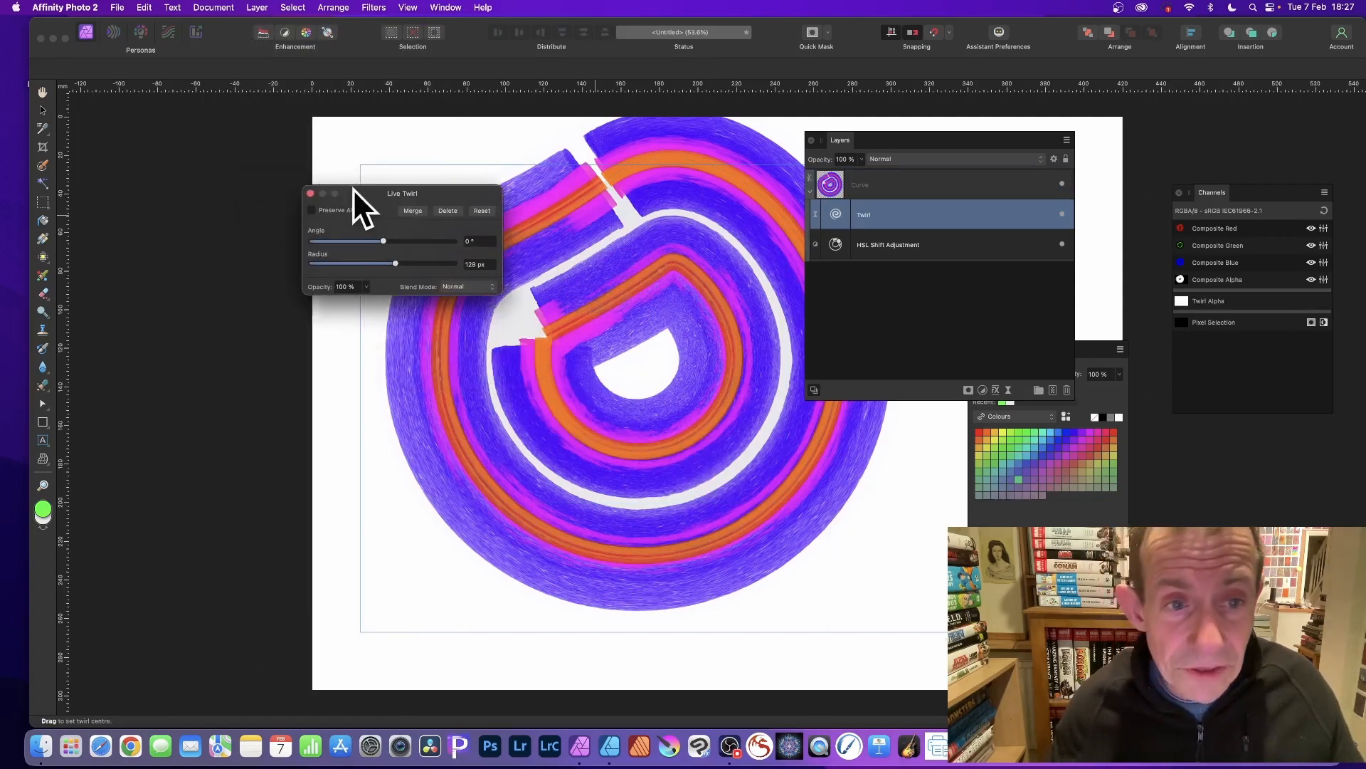
drag(386, 239, 463, 260)
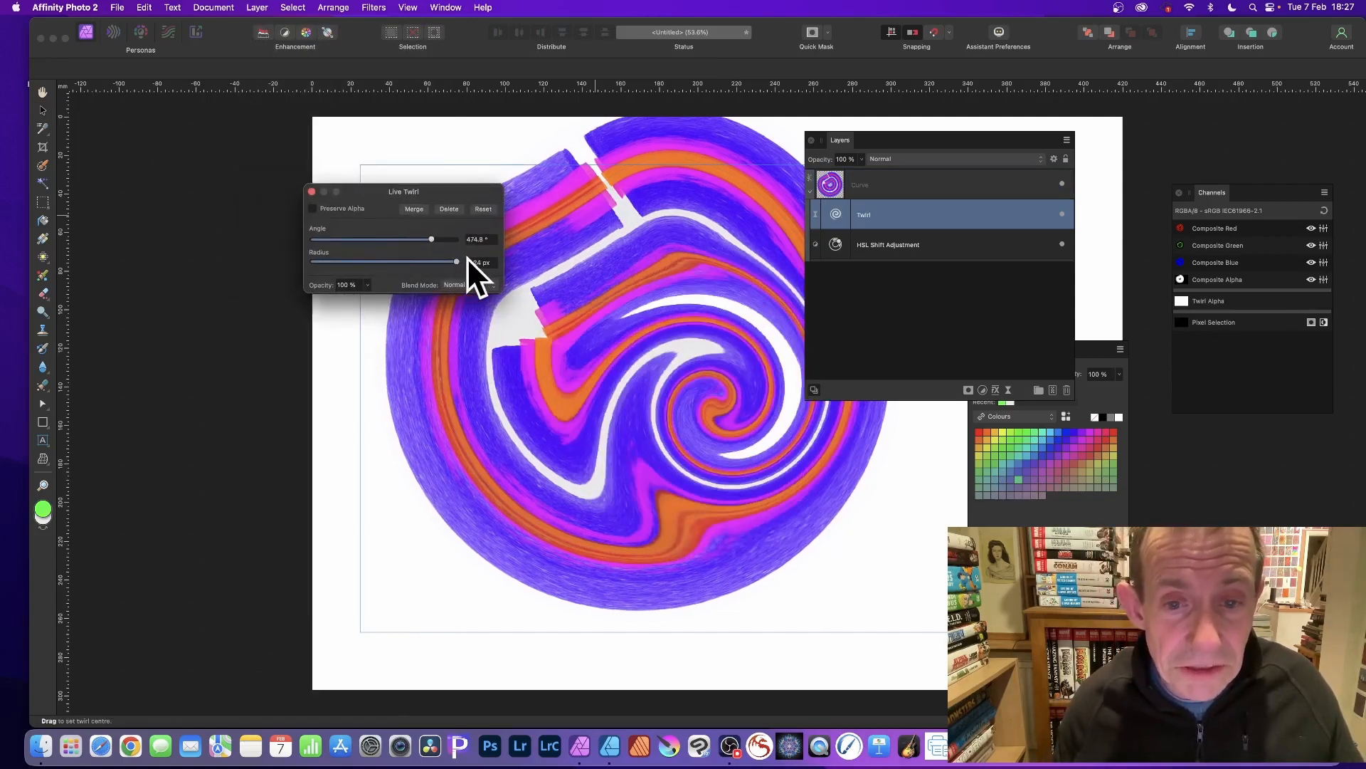
drag(674, 374, 526, 255)
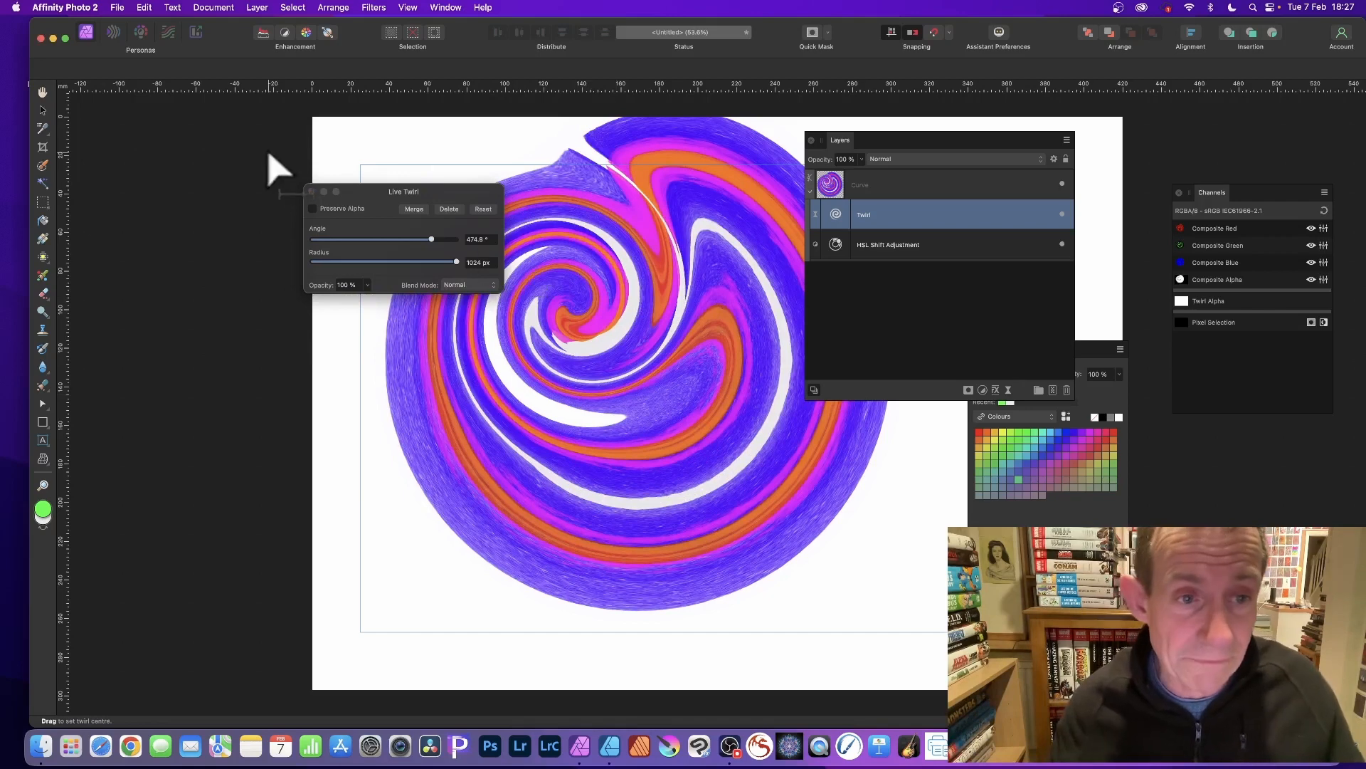
key(v)
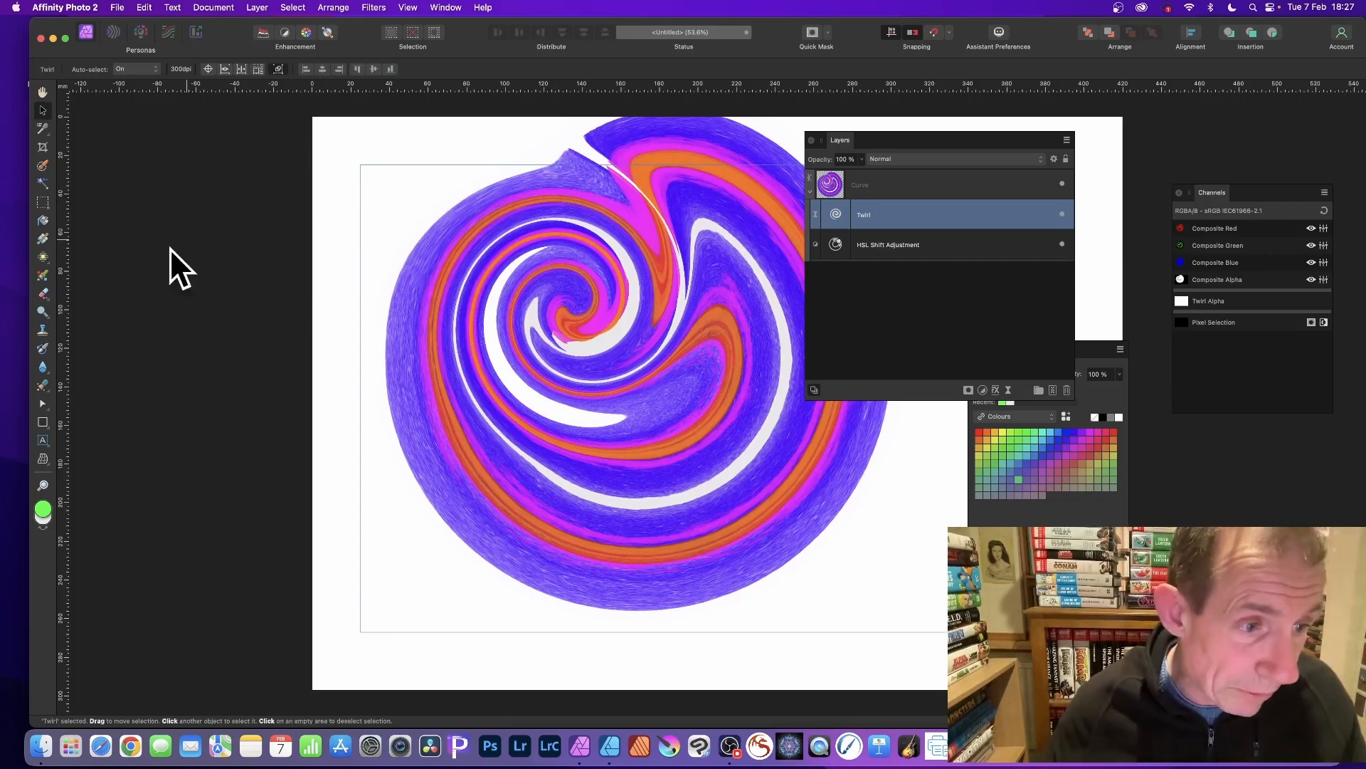
Step: Select the twirled curve for node editing and move its top node slightly inward
click(42, 404)
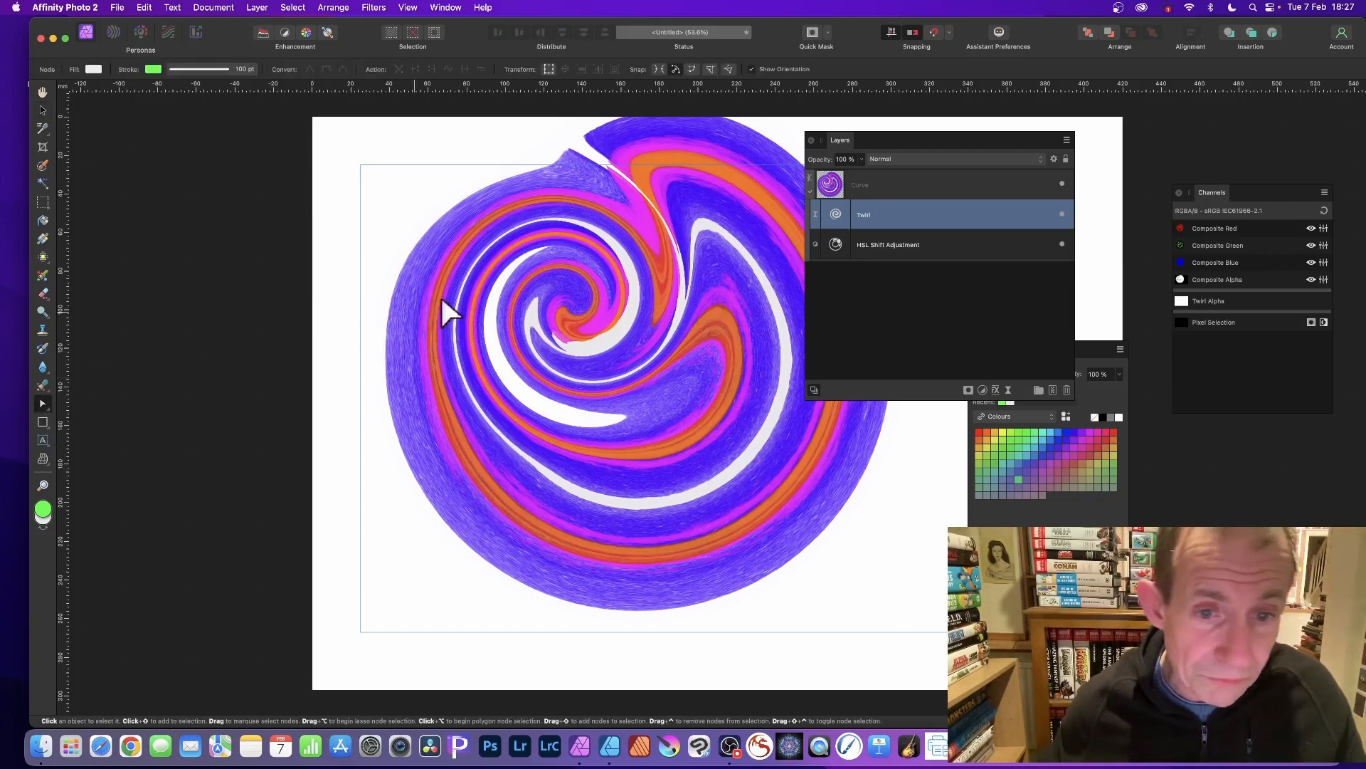
click(595, 283)
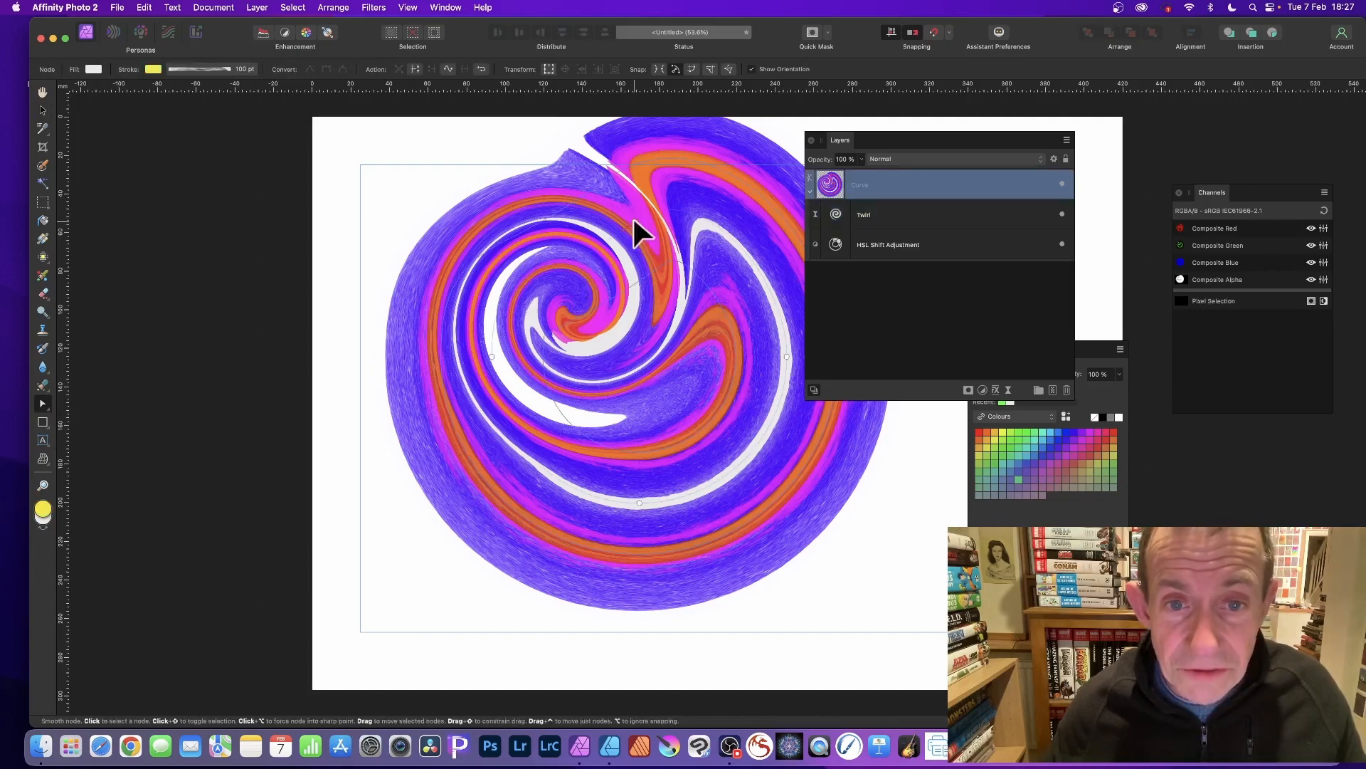
mouse_move(636, 229)
mouse_down()
mouse_move(601, 206)
mouse_move(553, 204)
mouse_move(442, 249)
mouse_move(576, 204)
mouse_move(430, 269)
mouse_move(443, 249)
mouse_move(558, 265)
mouse_move(644, 246)
mouse_move(594, 221)
mouse_up()
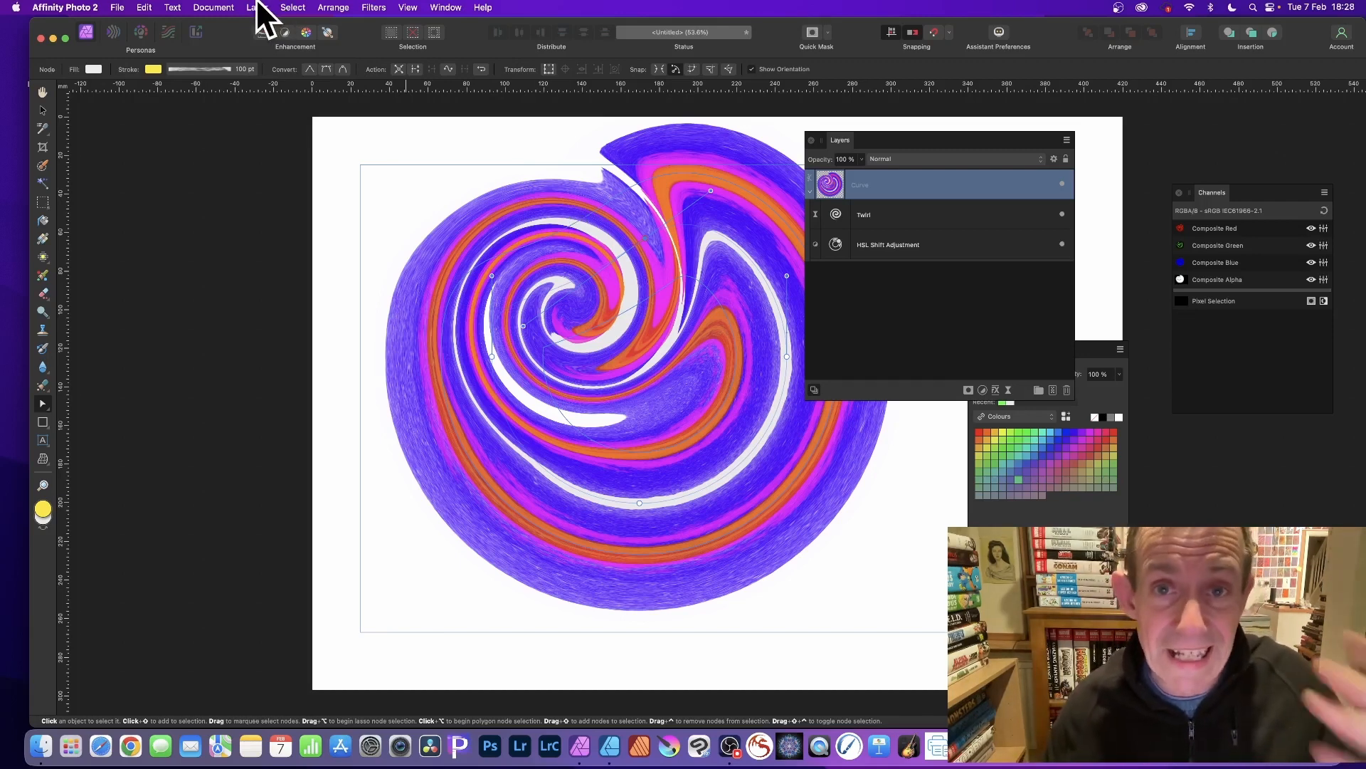
Step: Open the document for editing in Affinity Designer and expand the Curve layer to show its nested Twirl and HSL Shift Adjustment
click(118, 9)
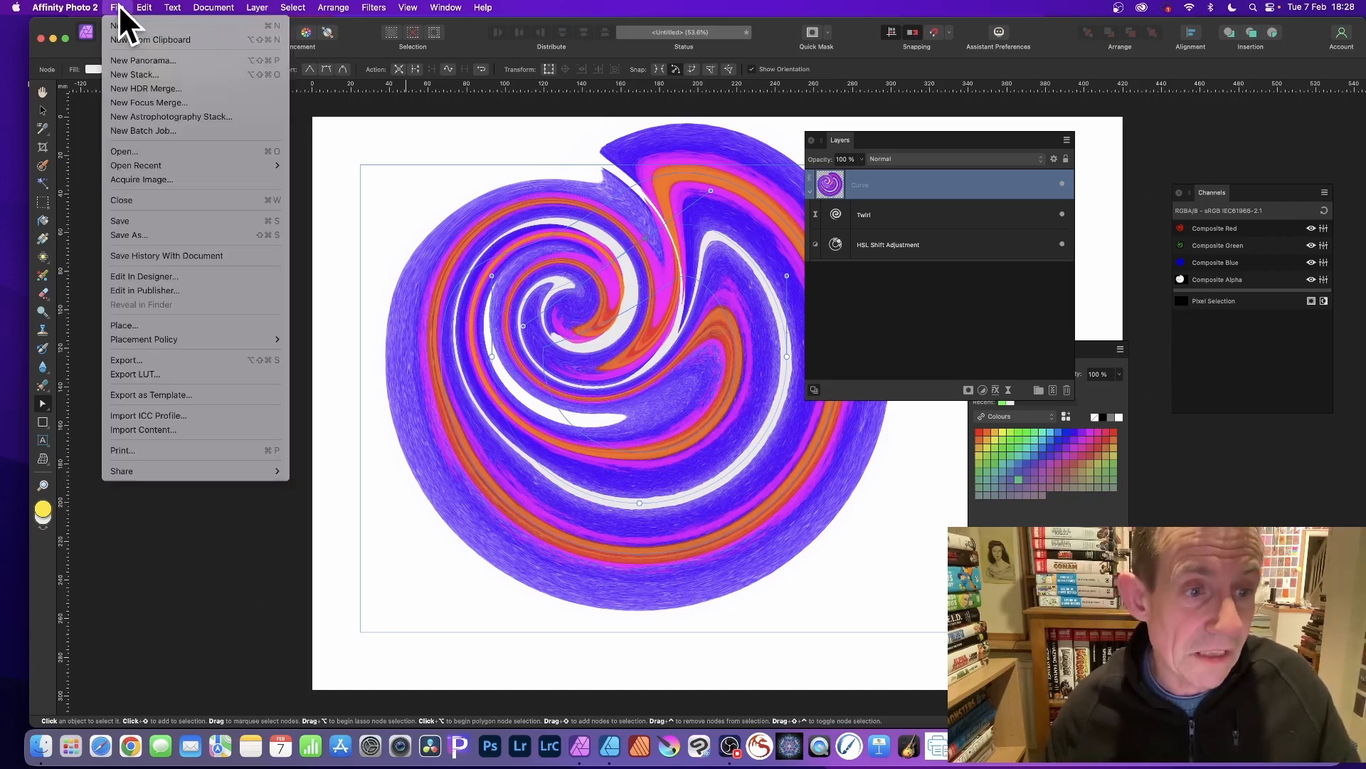
click(194, 275)
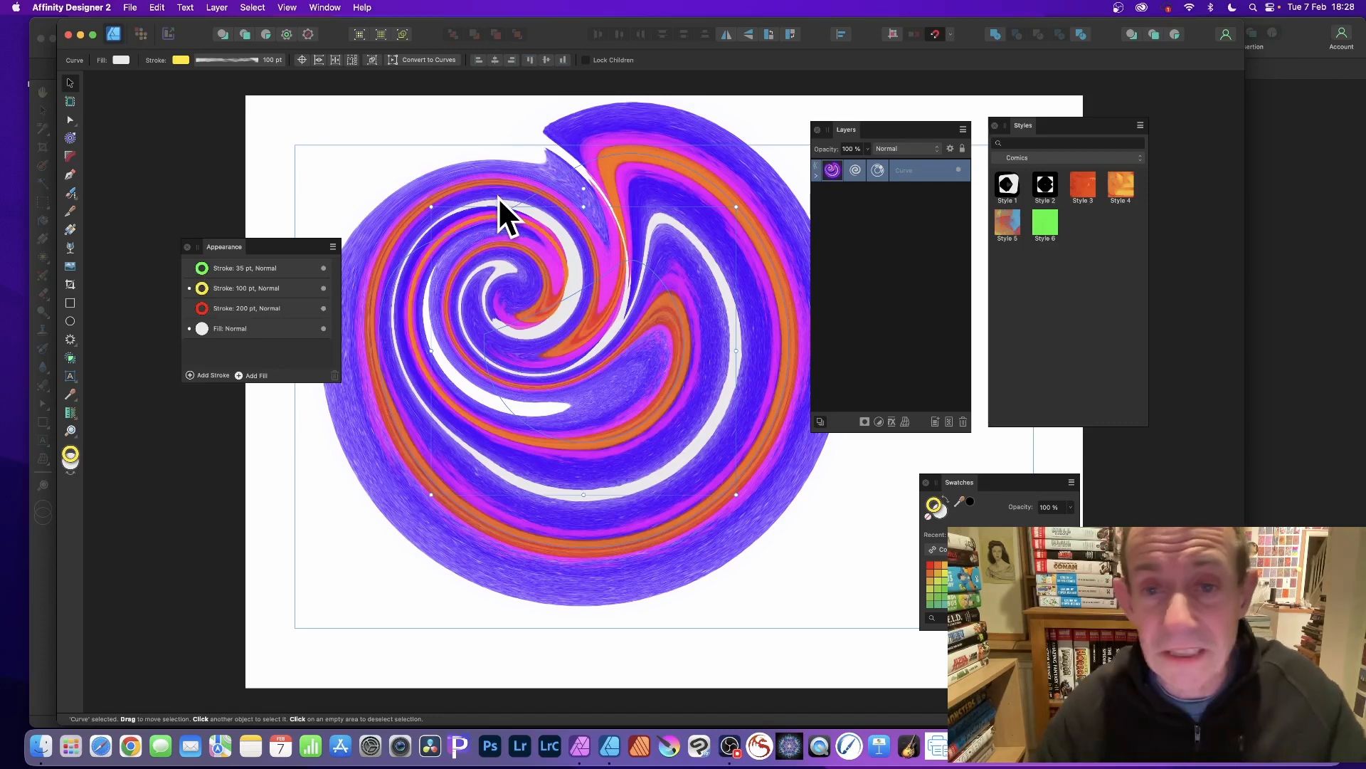
click(815, 173)
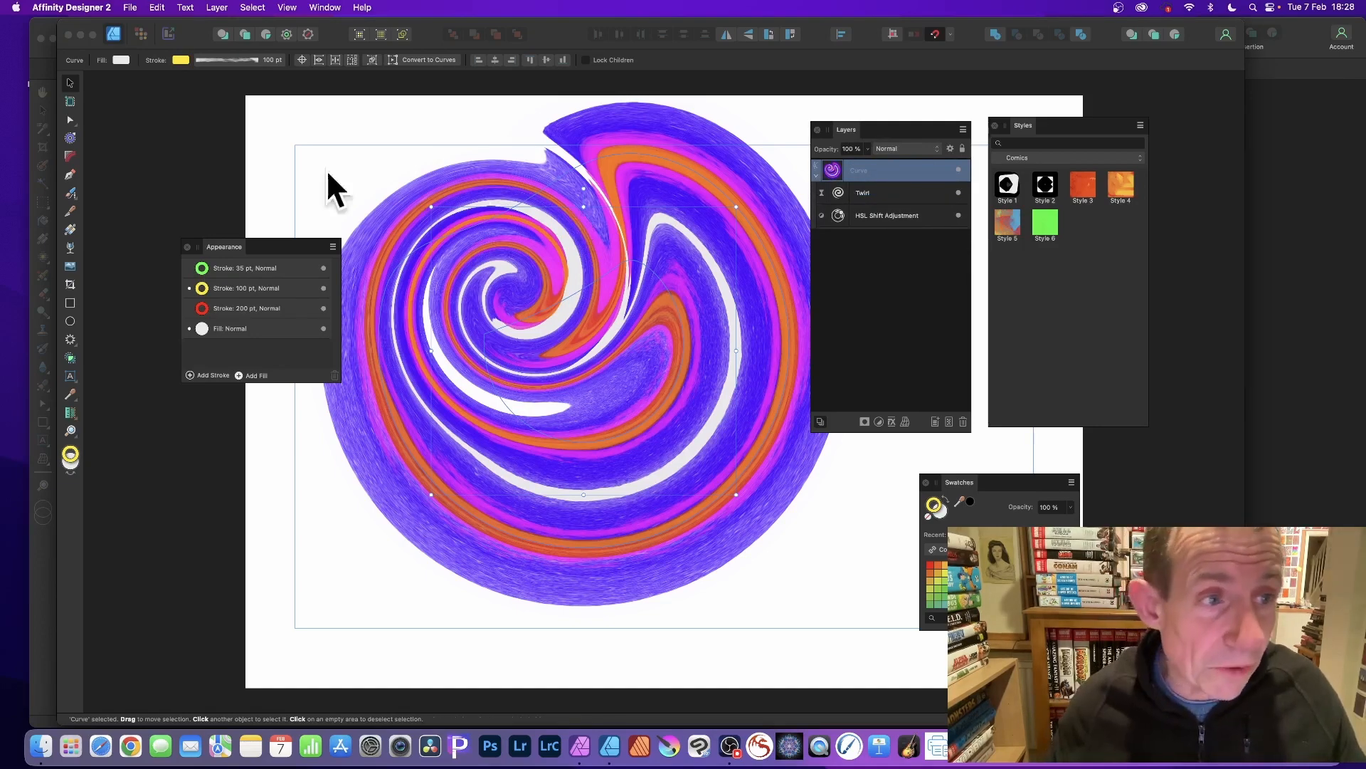
Step: Contour the twirled curve outward to a radius of about 38 mm and stretch the handles of its top node
click(70, 137)
drag(573, 186, 656, 262)
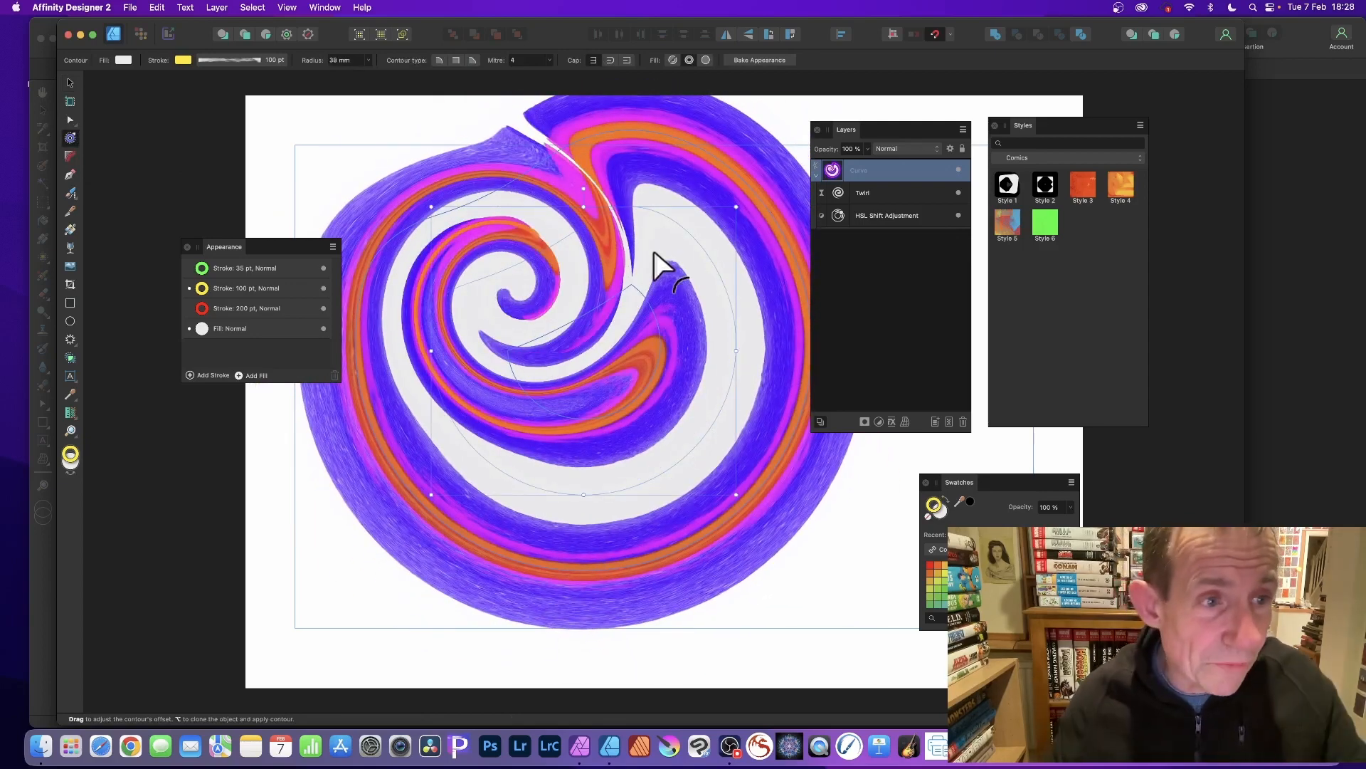
click(70, 120)
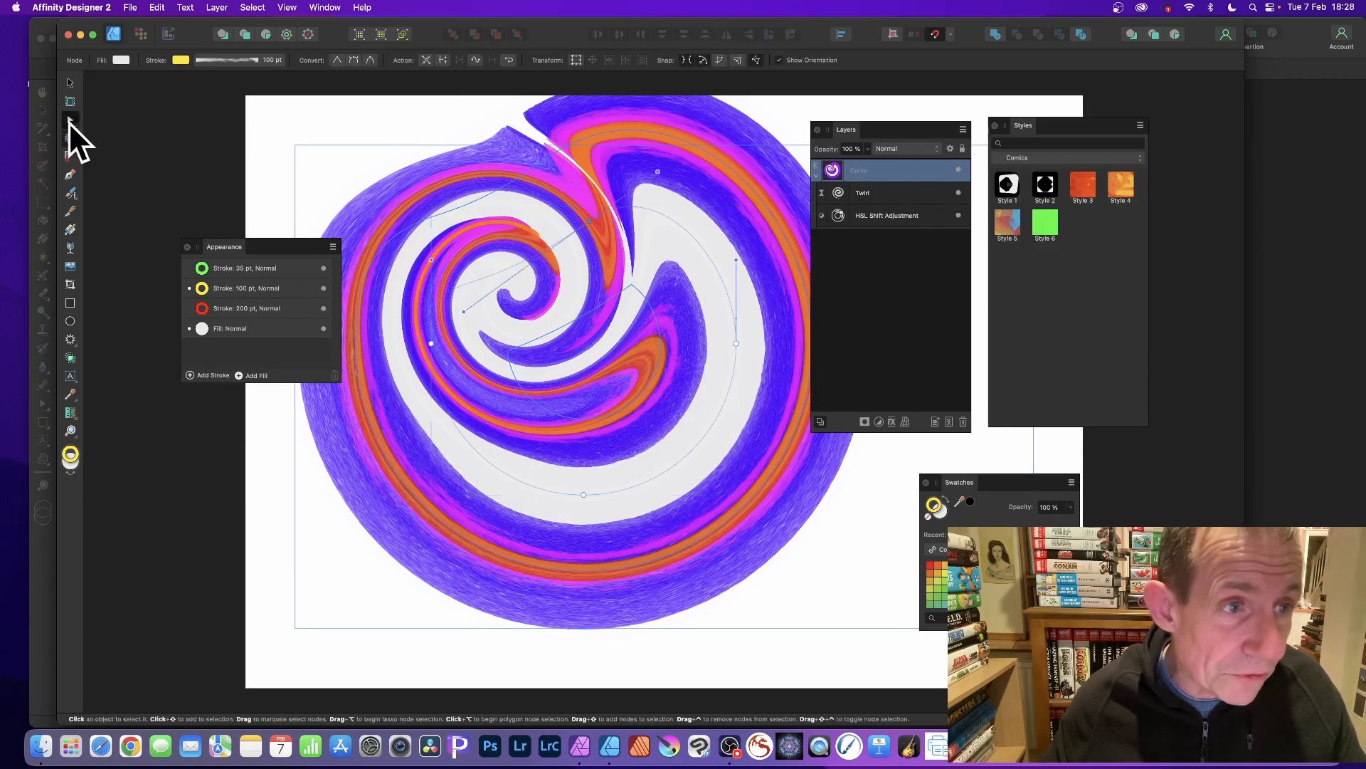
drag(656, 169, 451, 314)
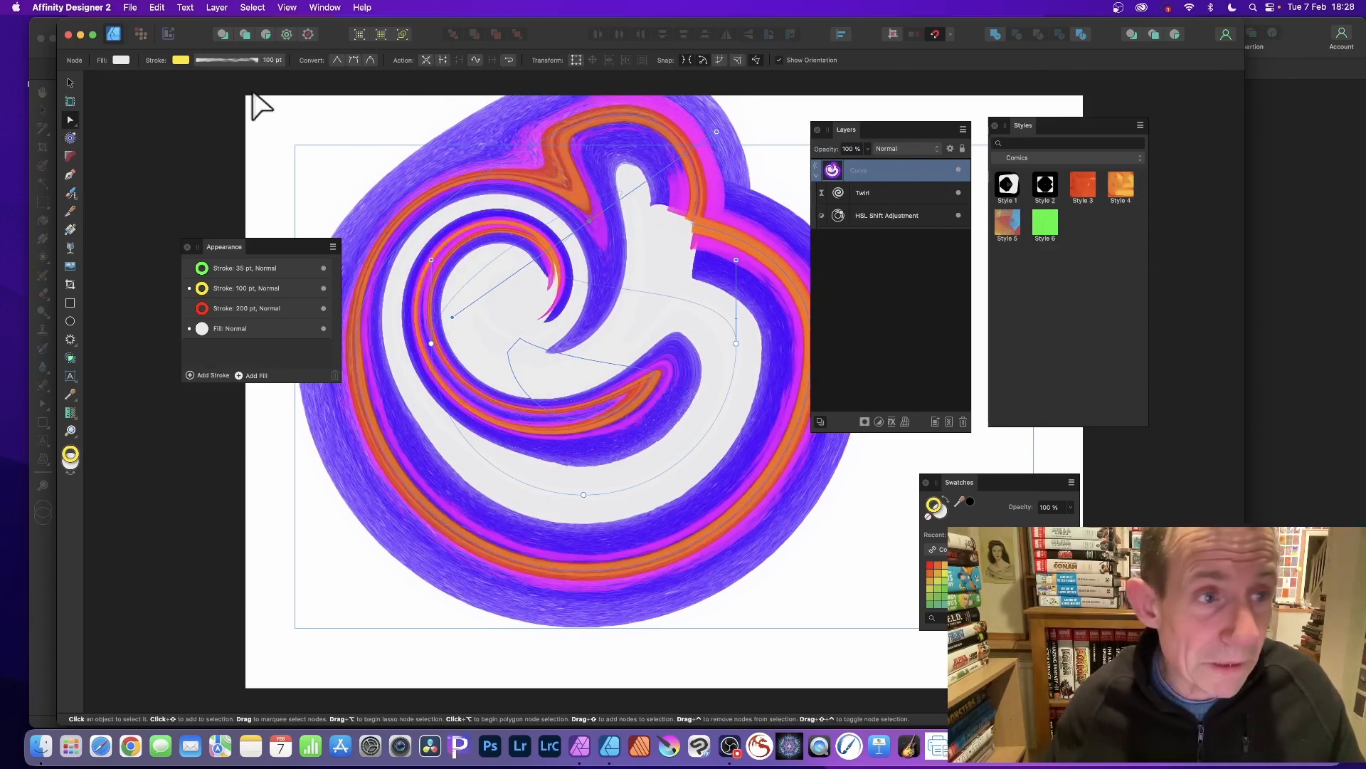
Step: Duplicate the twirled curve twice, placing one copy toward the page's upper left and the other toward its lower right
click(70, 82)
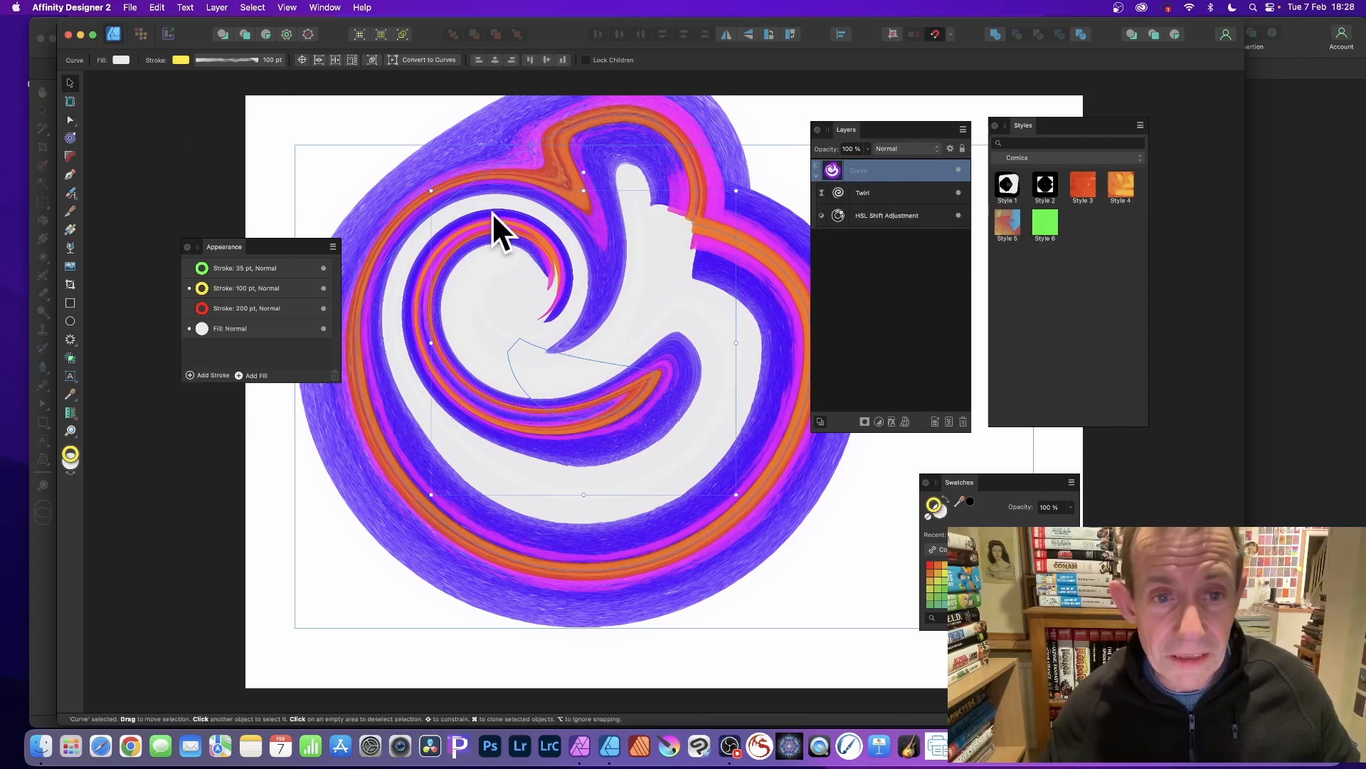
drag(492, 212, 646, 353)
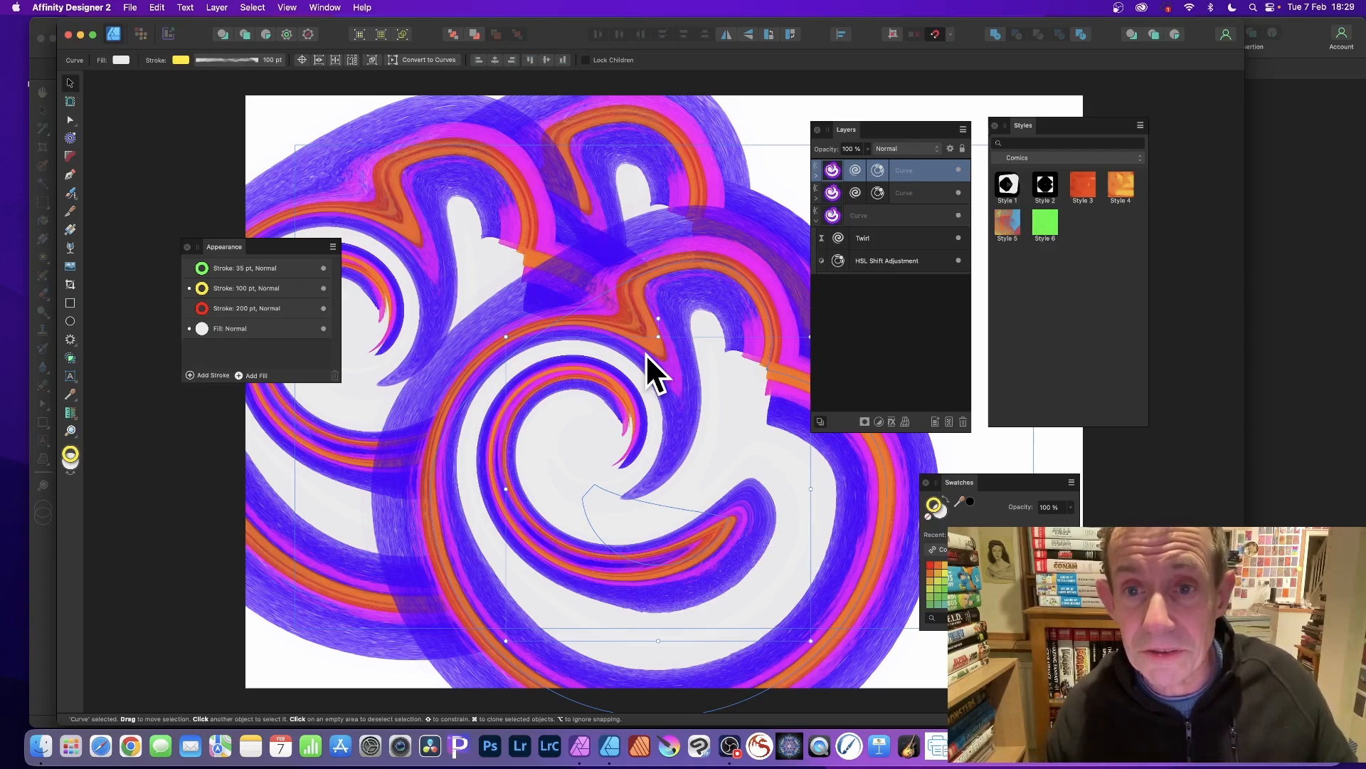
Step: Set the live Twirl on the topmost curve copy to an angle of about 213.2° and recentre it toward the copy's upper left
click(817, 176)
click(866, 194)
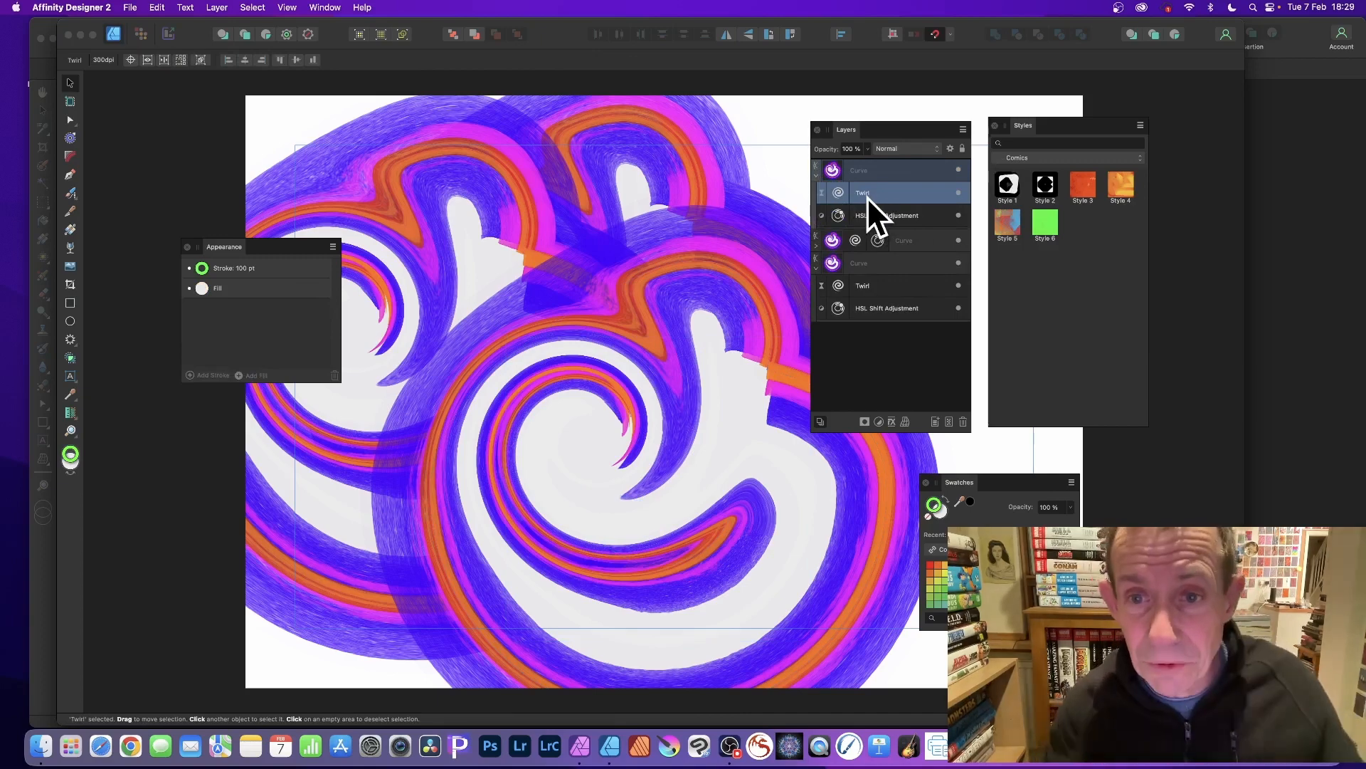
double_click(842, 194)
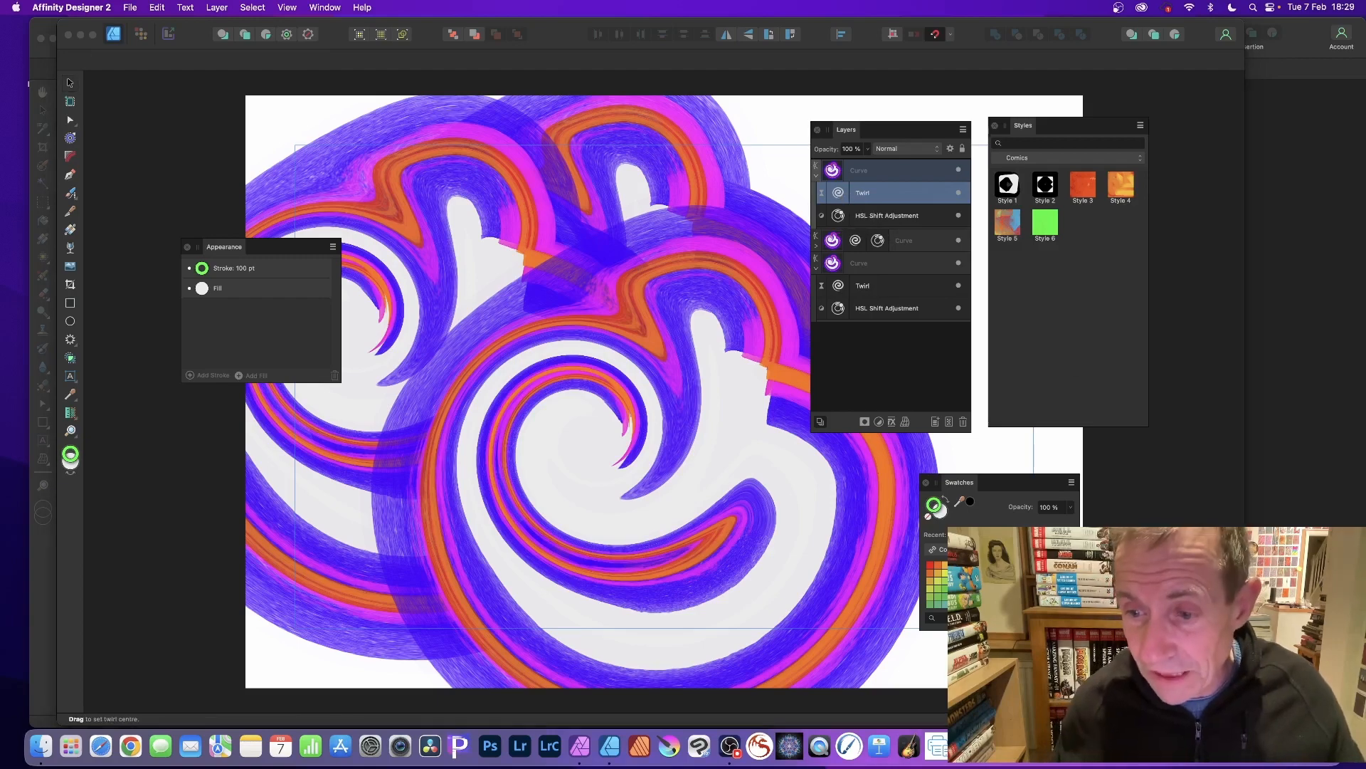
drag(868, 411, 592, 191)
mouse_move(603, 239)
mouse_down()
mouse_move(557, 239)
mouse_move(576, 240)
mouse_up()
drag(510, 319, 477, 377)
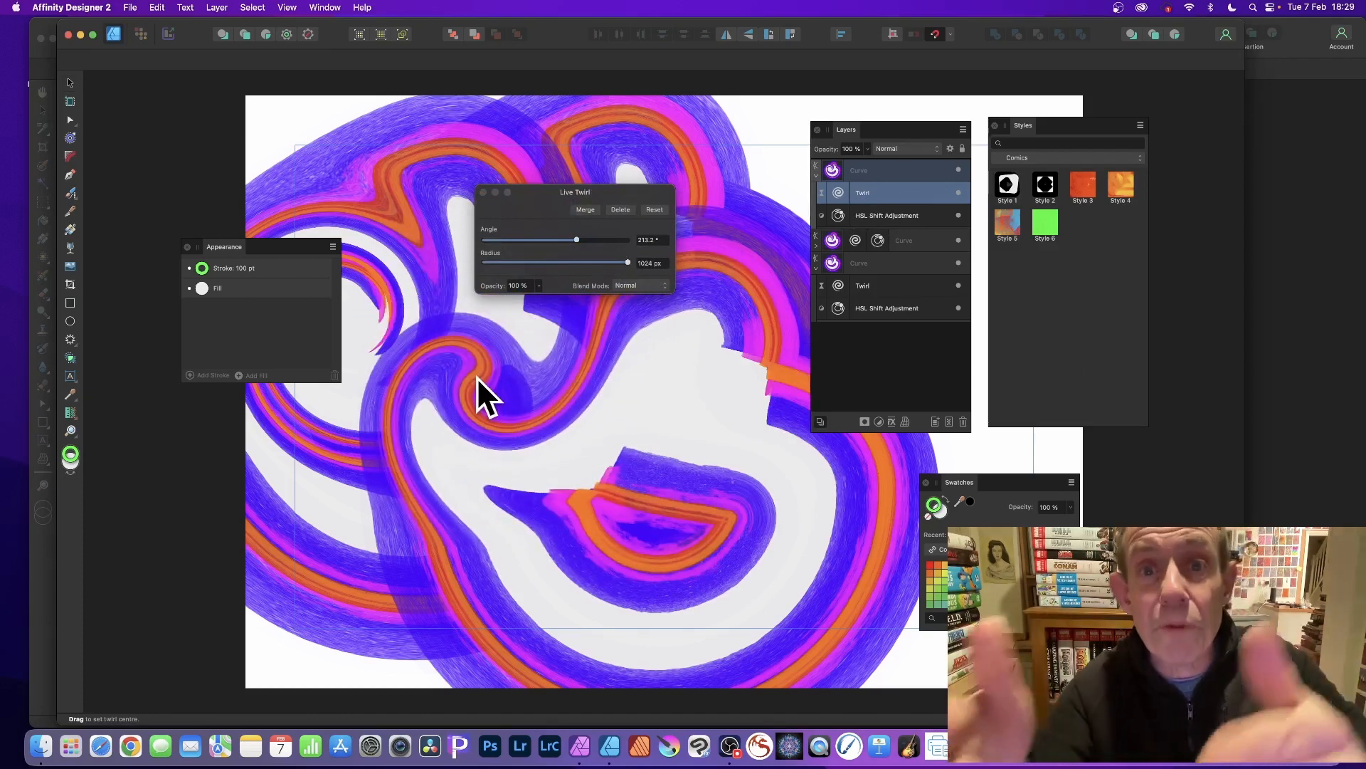
click(484, 193)
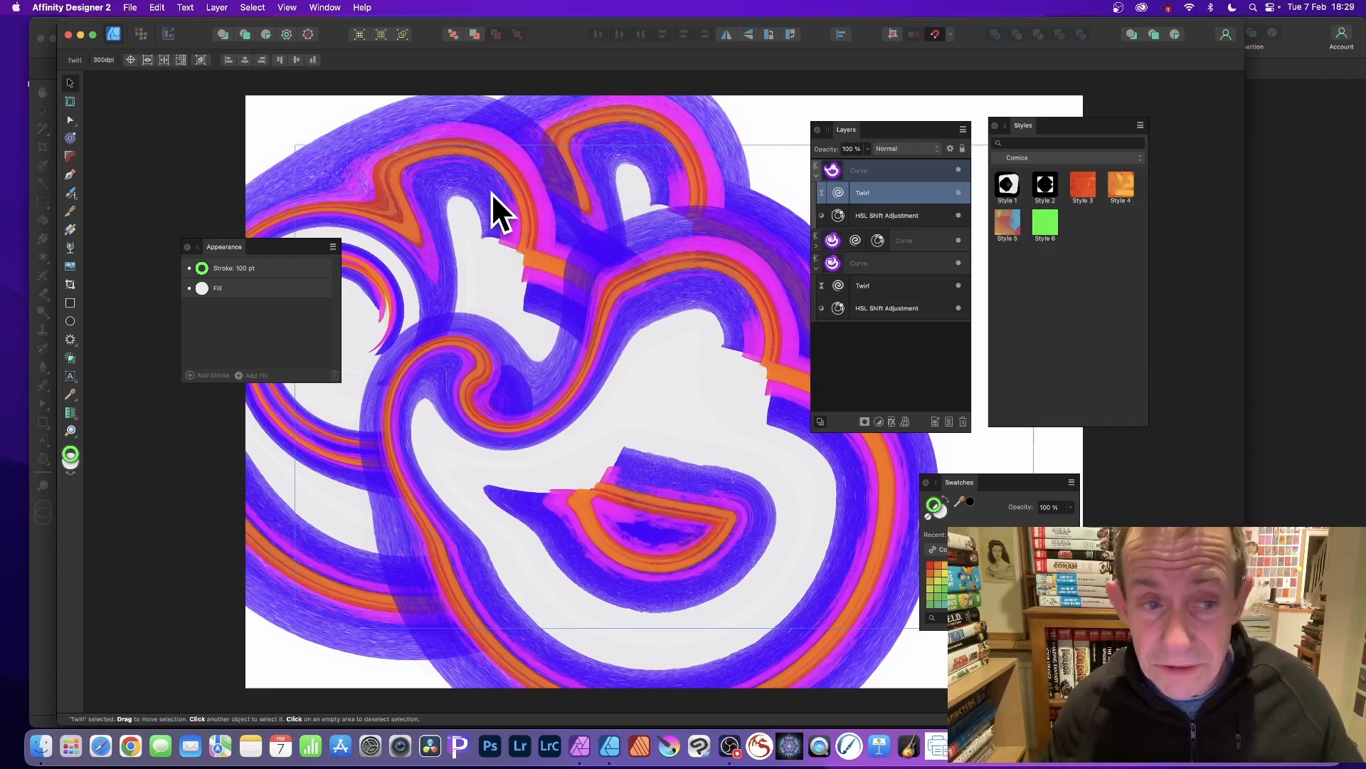
Step: Select the topmost curve copy for node editing and move its top node up and to the left
click(70, 120)
click(535, 380)
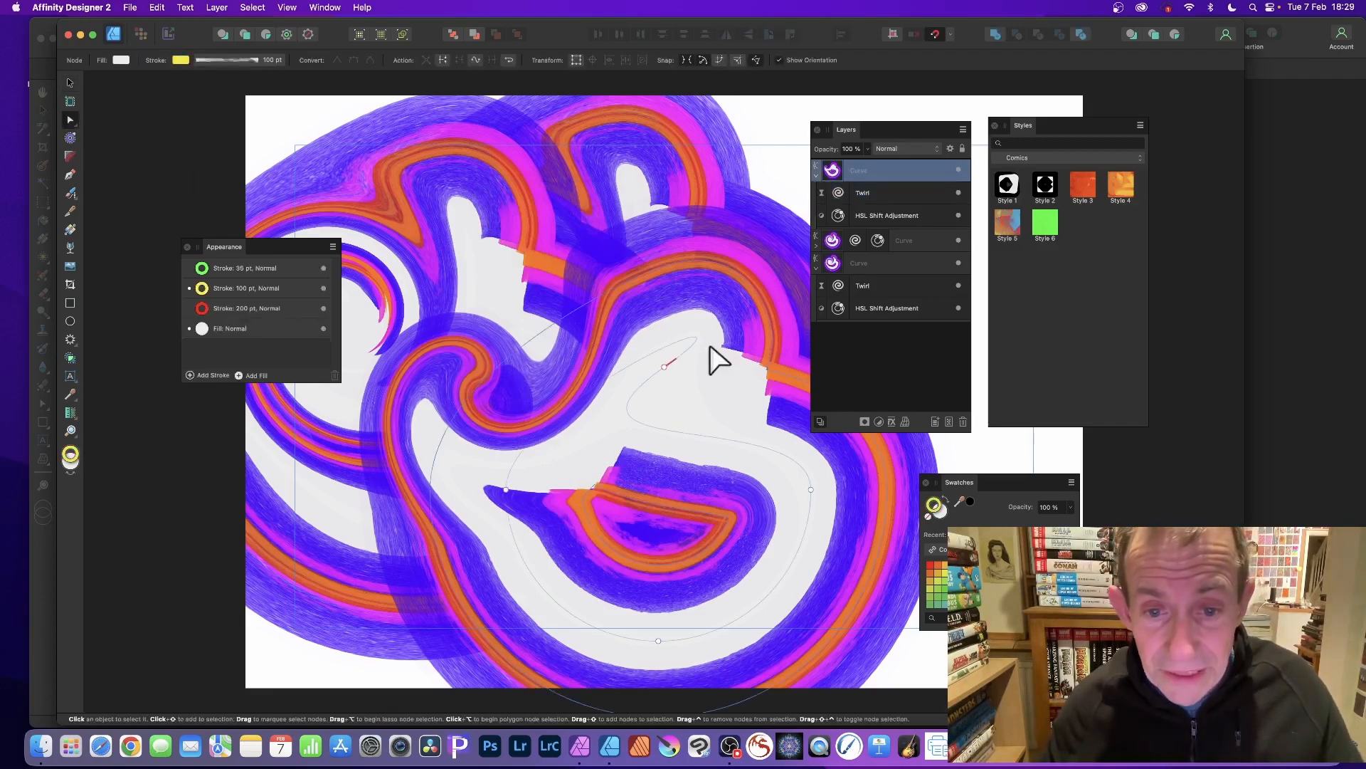
drag(664, 364, 500, 239)
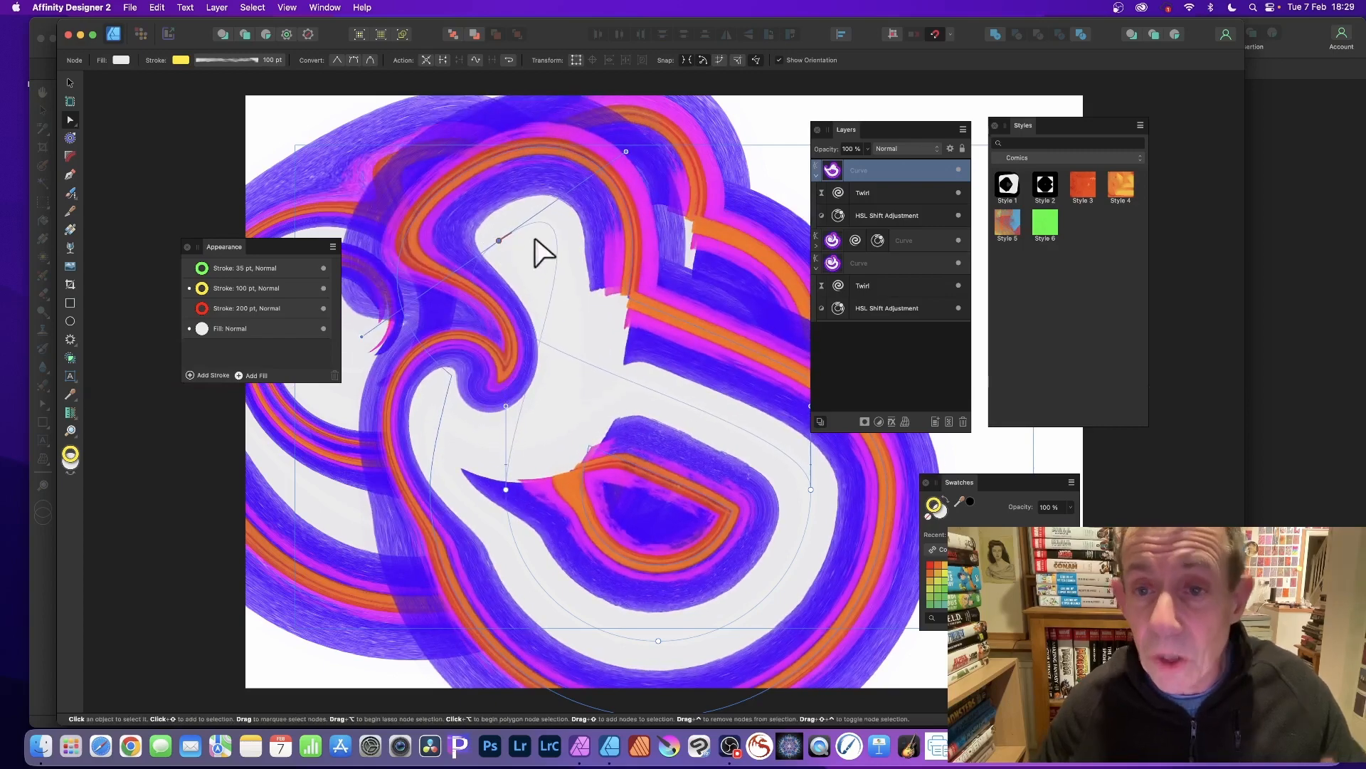
Step: Collapse the topmost Curve layer, try the Hard Mix blend mode on it, and set its blend mode to Difference
click(817, 176)
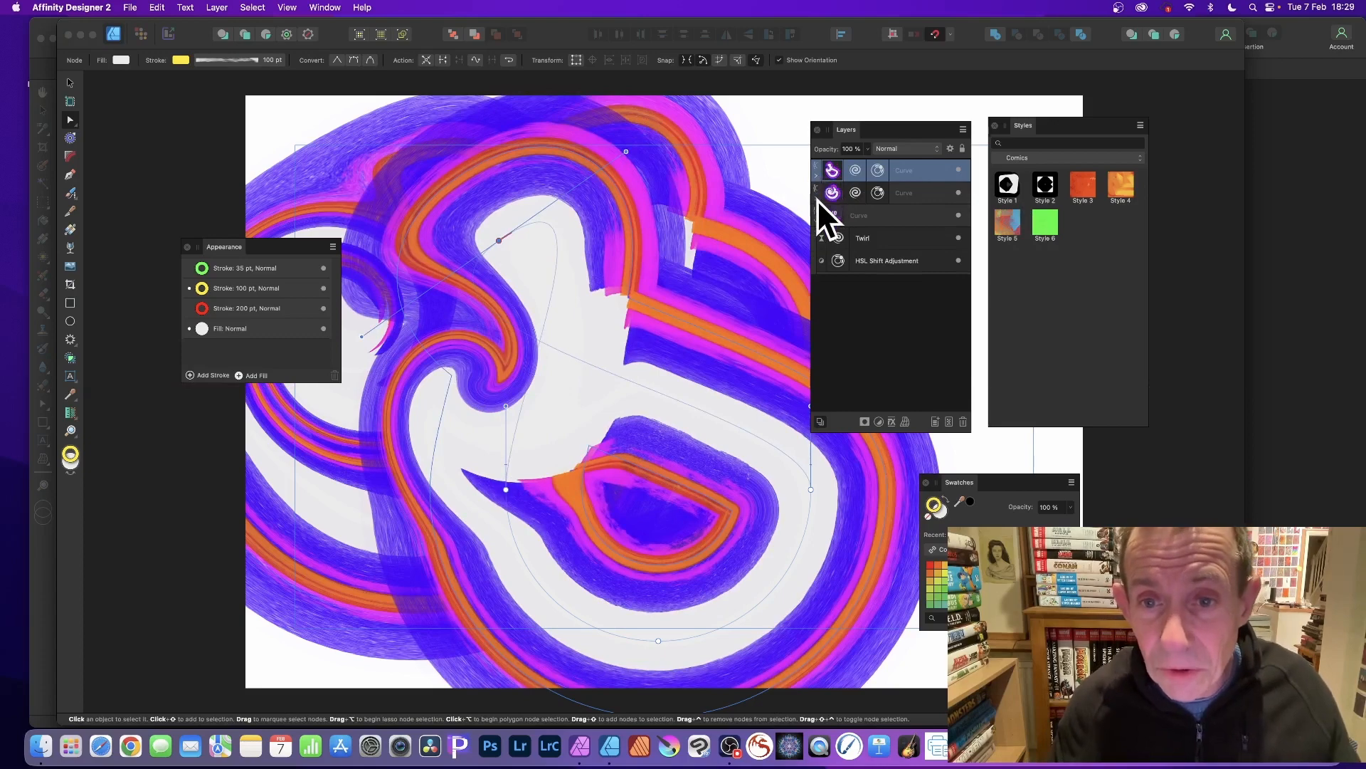
click(900, 148)
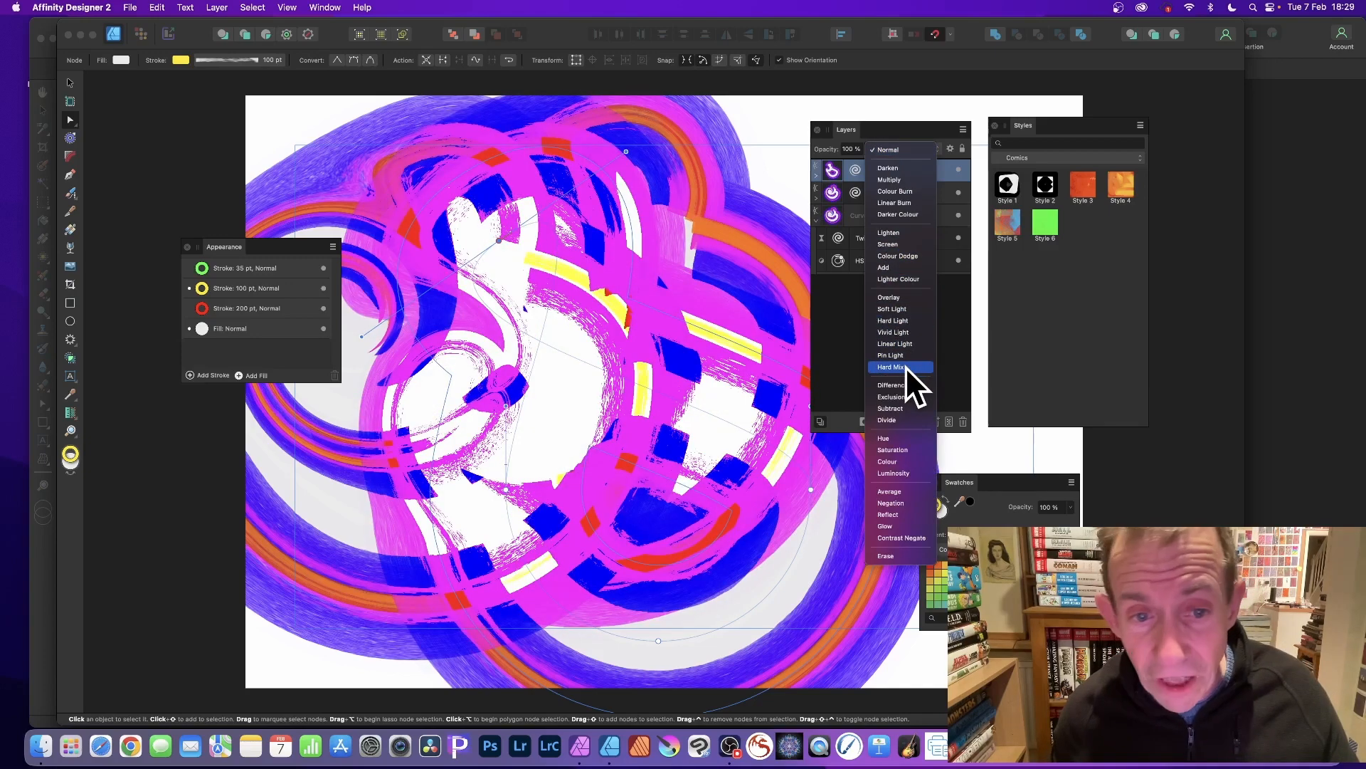
click(891, 367)
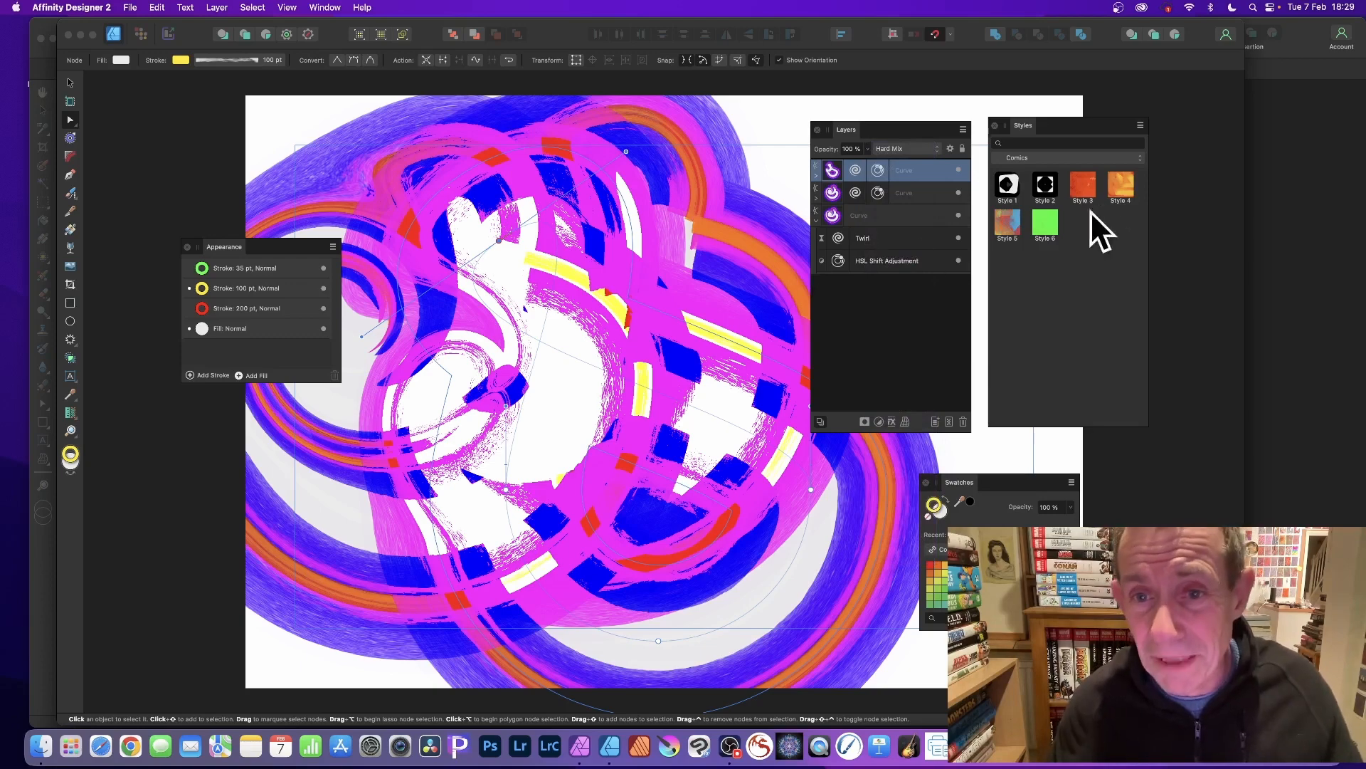
click(899, 152)
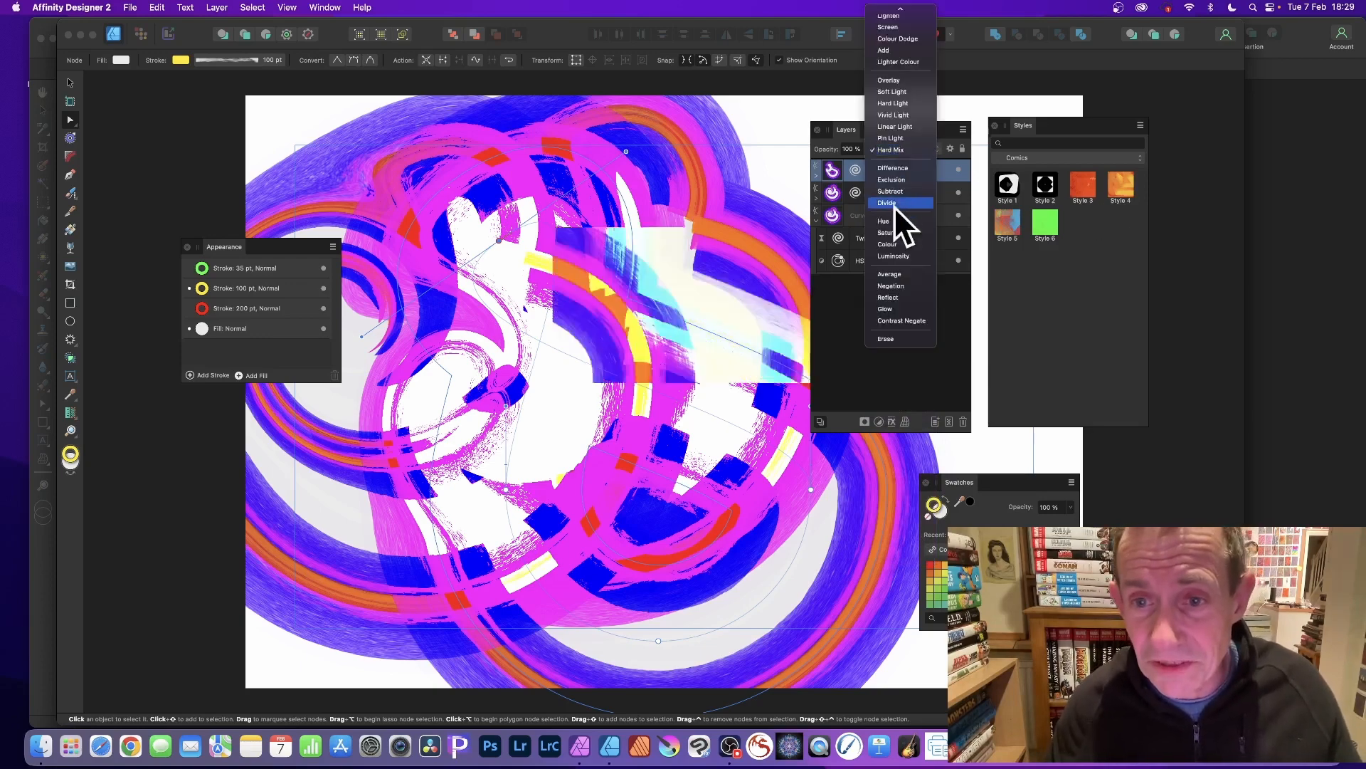
click(904, 168)
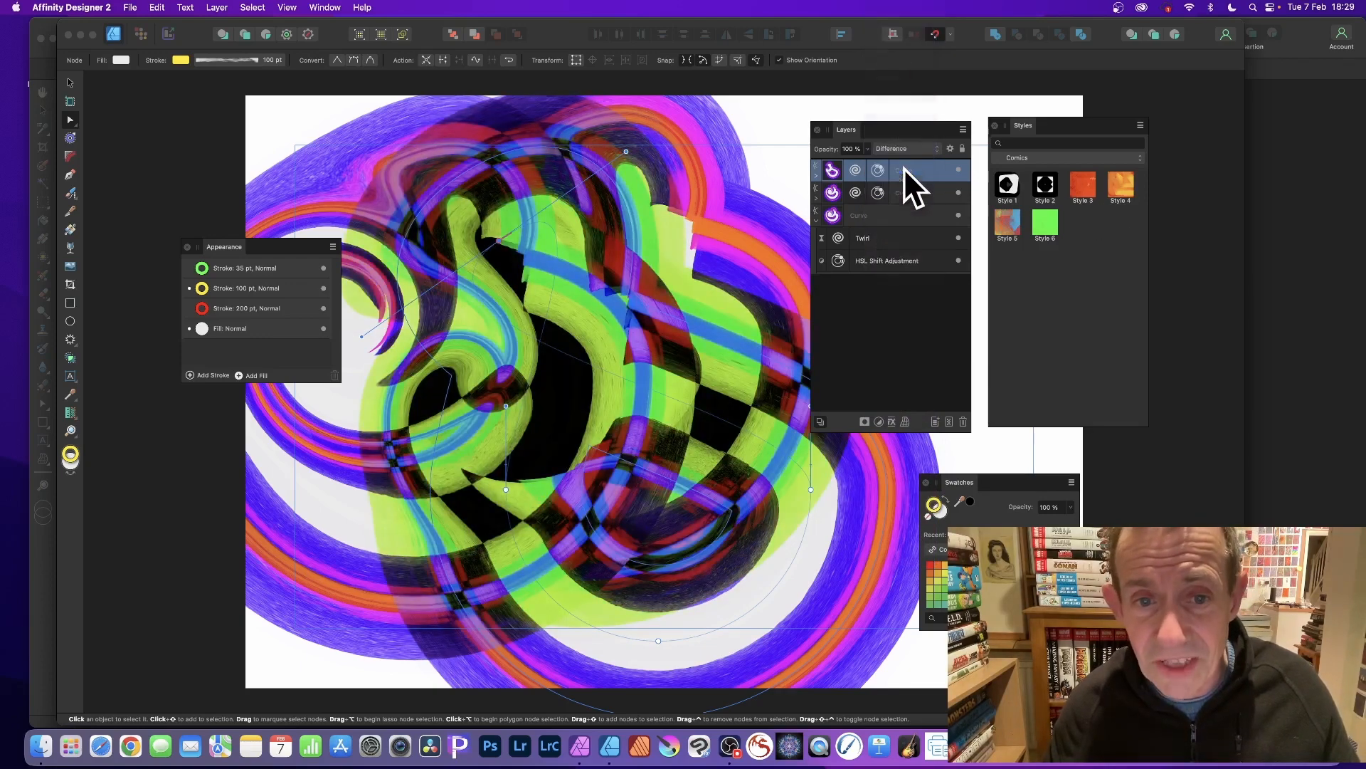